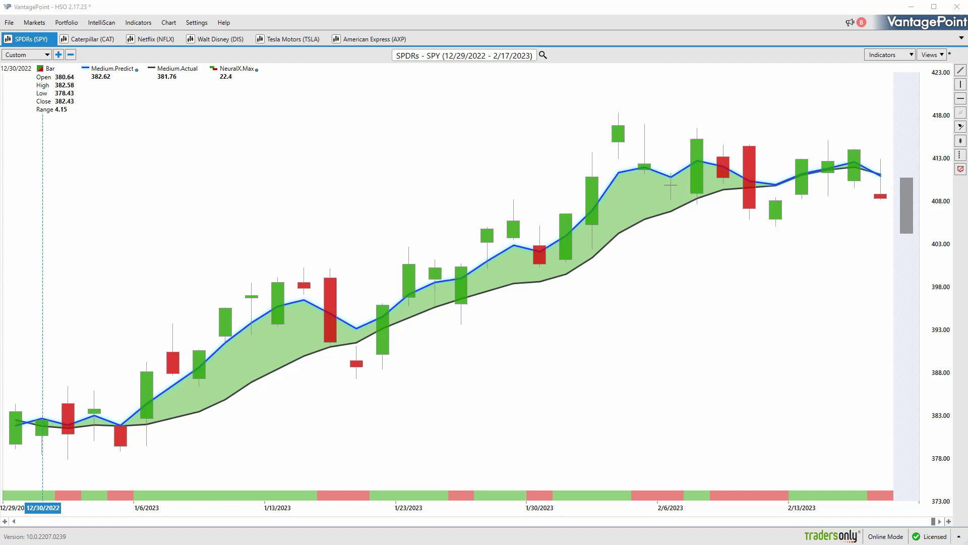
Draw arrows on the SPY chart's trend and latest candle and over the 3 months and 5 days columns, then clear them
{"action": "mouse_move", "coordinate": [60, 379]}
{"action": "left_mouse_down"}
{"action": "mouse_move", "coordinate": [142, 316]}
{"action": "mouse_move", "coordinate": [129, 309]}
{"action": "mouse_move", "coordinate": [161, 310]}
{"action": "mouse_move", "coordinate": [143, 334]}
{"action": "left_mouse_up"}
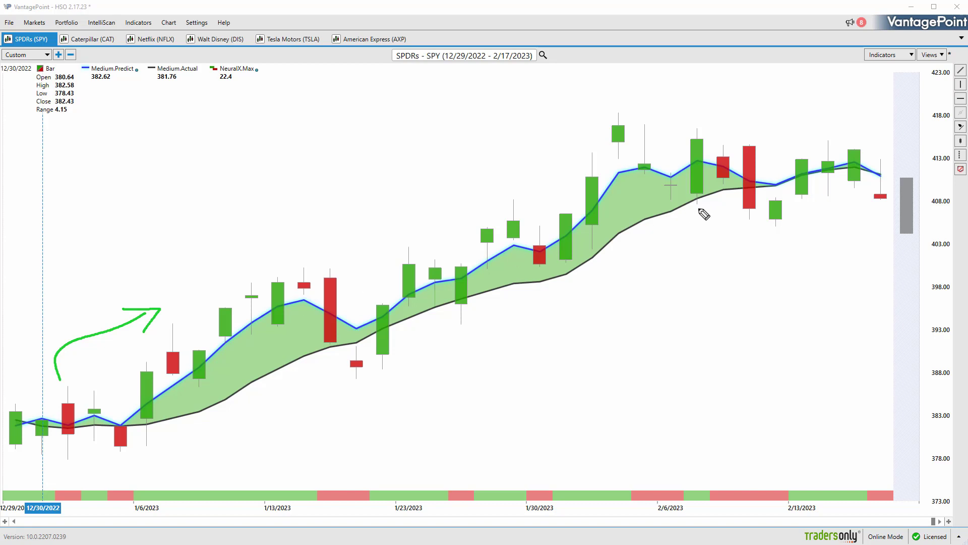
{"action": "mouse_move", "coordinate": [883, 163]}
{"action": "left_mouse_down"}
{"action": "mouse_move", "coordinate": [884, 185]}
{"action": "mouse_move", "coordinate": [875, 168]}
{"action": "mouse_move", "coordinate": [896, 120]}
{"action": "left_mouse_up"}
{"action": "key", "text": "Escape"}
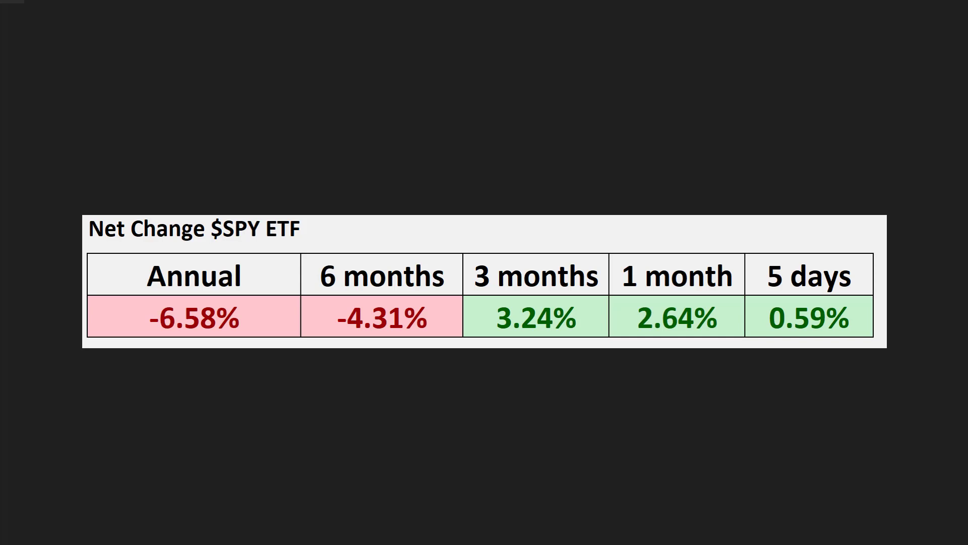
{"action": "mouse_move", "coordinate": [488, 231]}
{"action": "left_mouse_down"}
{"action": "mouse_move", "coordinate": [534, 230]}
{"action": "mouse_move", "coordinate": [531, 240]}
{"action": "left_mouse_up"}
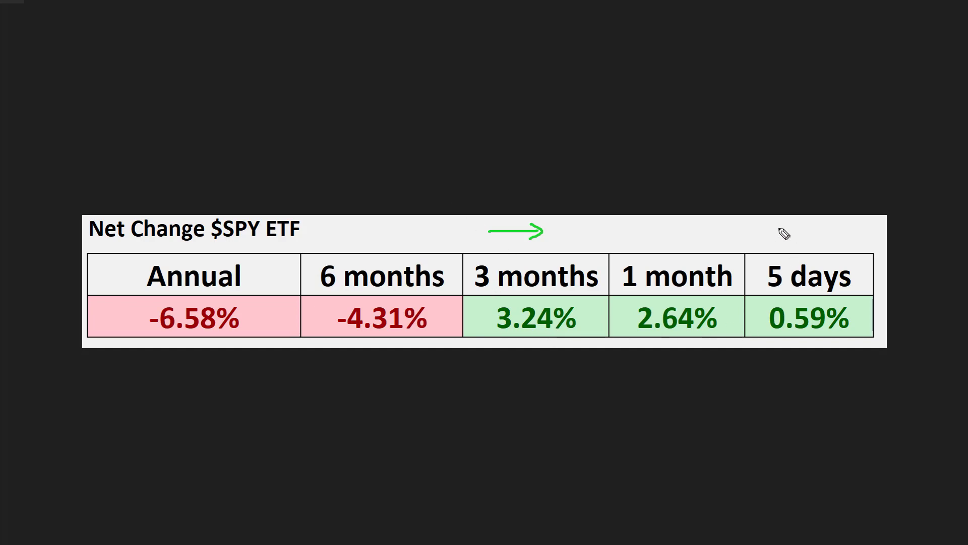
{"action": "mouse_move", "coordinate": [781, 228]}
{"action": "left_mouse_down"}
{"action": "mouse_move", "coordinate": [817, 232]}
{"action": "mouse_move", "coordinate": [811, 224]}
{"action": "mouse_move", "coordinate": [805, 246]}
{"action": "left_mouse_up"}
{"action": "key", "text": "e"}
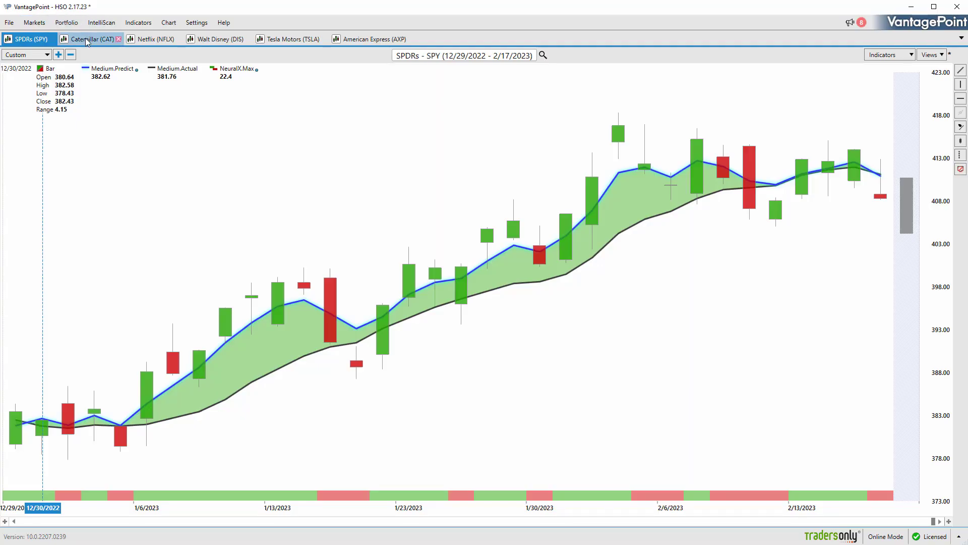
Open the Caterpillar (CAT) chart and mark a Medium.Predict point and the 2/6/2023 green candle, then erase
{"action": "left_click", "coordinate": [87, 40]}
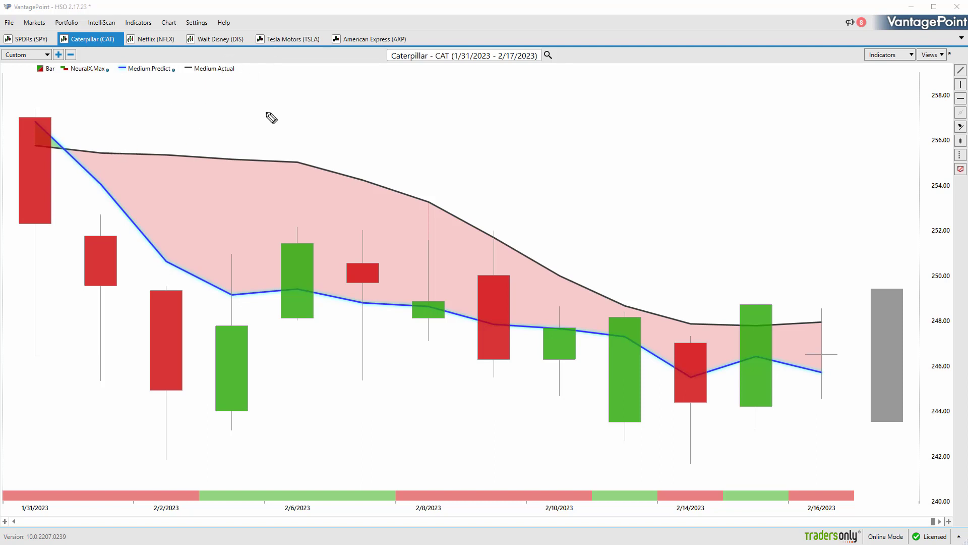
{"action": "mouse_move", "coordinate": [108, 144]}
{"action": "left_mouse_down"}
{"action": "mouse_move", "coordinate": [127, 185]}
{"action": "mouse_move", "coordinate": [112, 201]}
{"action": "mouse_move", "coordinate": [90, 172]}
{"action": "mouse_move", "coordinate": [147, 80]}
{"action": "left_mouse_up"}
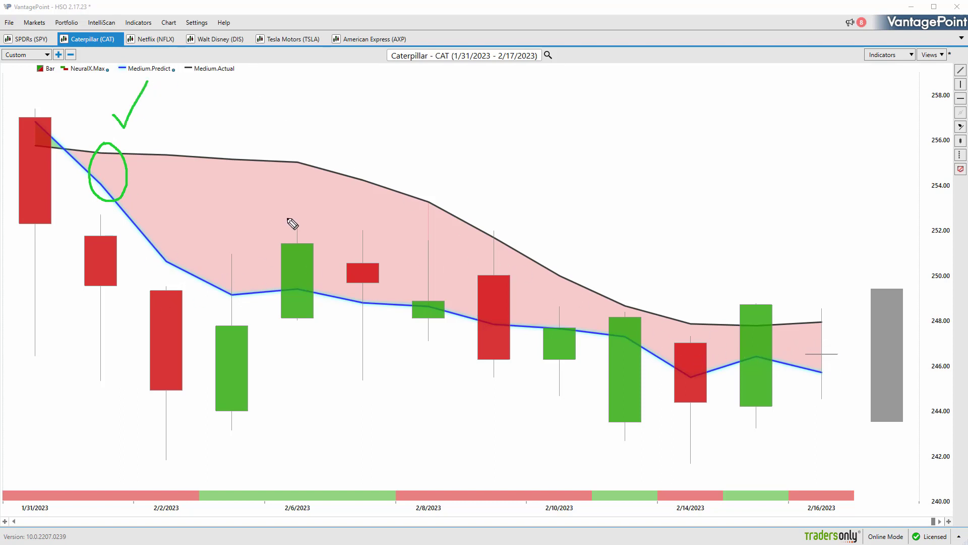
{"action": "left_click_drag", "start_coordinate": [280, 210], "coordinate": [313, 216]}
{"action": "left_click_drag", "start_coordinate": [280, 331], "coordinate": [311, 341]}
{"action": "key", "text": "e"}
Mark the starts of both average lines, write an 'SMA (10)' label, trace Medium.Actual, then clear everything
{"action": "left_click_drag", "start_coordinate": [80, 140], "coordinate": [104, 140]}
{"action": "left_click_drag", "start_coordinate": [65, 172], "coordinate": [88, 190]}
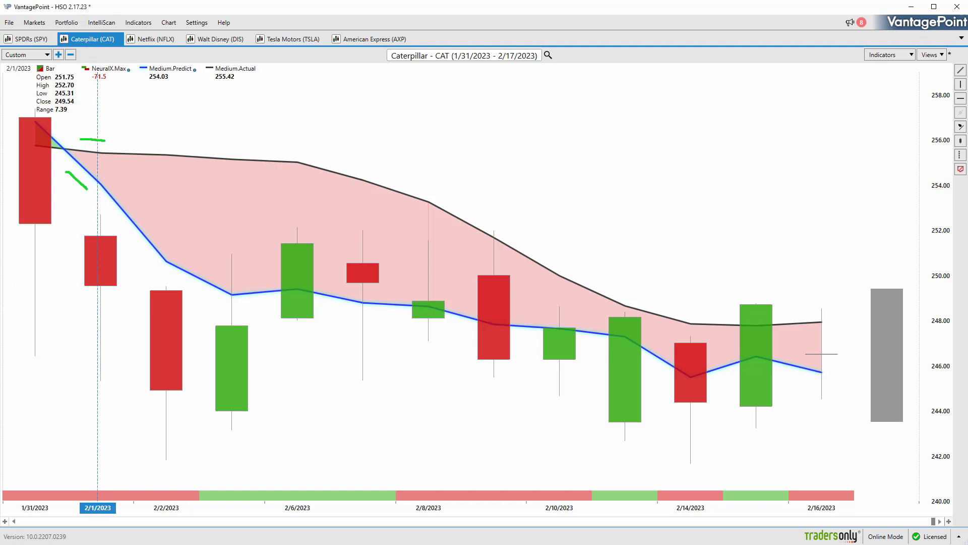
{"action": "mouse_move", "coordinate": [232, 88]}
{"action": "left_mouse_down"}
{"action": "mouse_move", "coordinate": [256, 105]}
{"action": "mouse_move", "coordinate": [313, 102]}
{"action": "left_mouse_up"}
{"action": "mouse_move", "coordinate": [245, 119]}
{"action": "left_mouse_down"}
{"action": "mouse_move", "coordinate": [317, 119]}
{"action": "mouse_move", "coordinate": [357, 111]}
{"action": "mouse_move", "coordinate": [369, 98]}
{"action": "mouse_move", "coordinate": [387, 120]}
{"action": "left_mouse_up"}
{"action": "left_click_drag", "start_coordinate": [348, 87], "coordinate": [356, 130]}
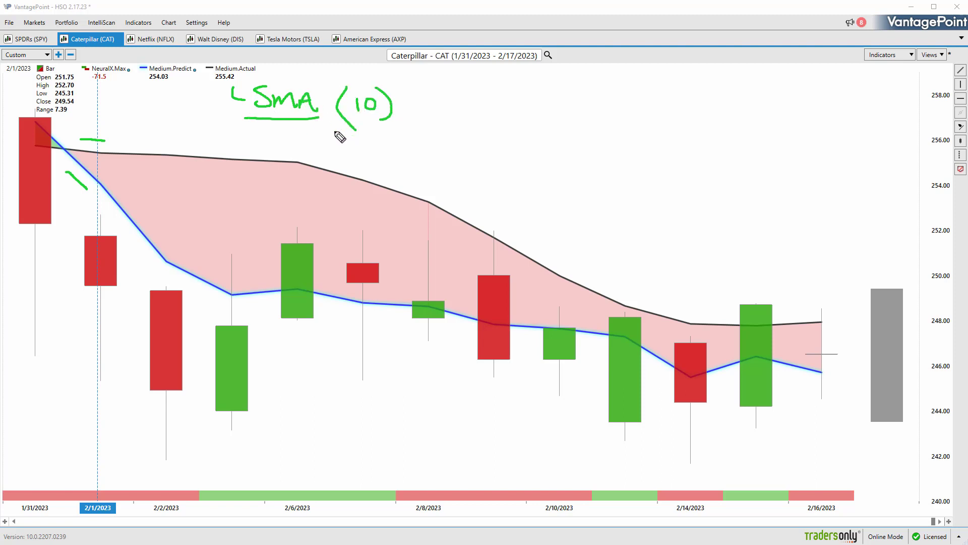
{"action": "mouse_move", "coordinate": [105, 154]}
{"action": "left_mouse_down"}
{"action": "mouse_move", "coordinate": [260, 161]}
{"action": "mouse_move", "coordinate": [246, 149]}
{"action": "mouse_move", "coordinate": [241, 178]}
{"action": "left_mouse_up"}
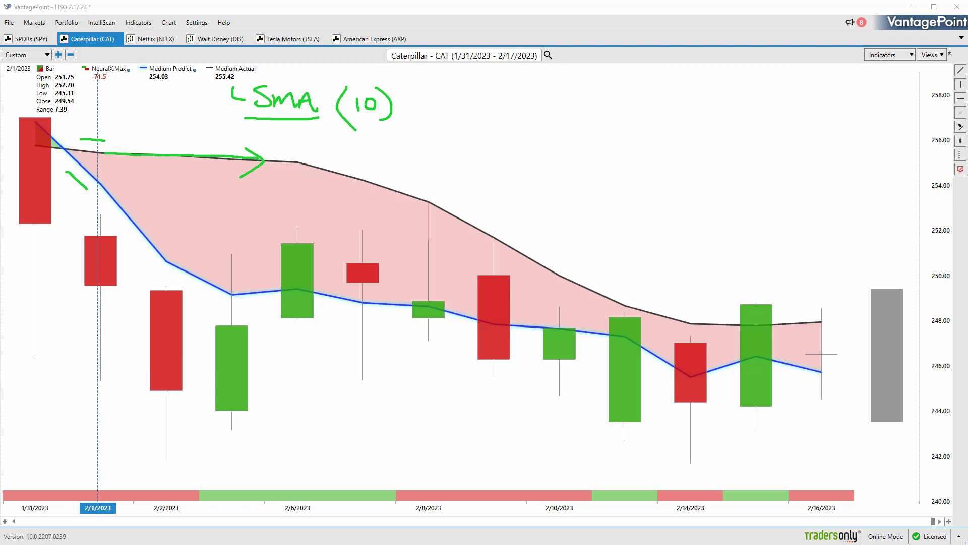
{"action": "key", "text": "Escape"}
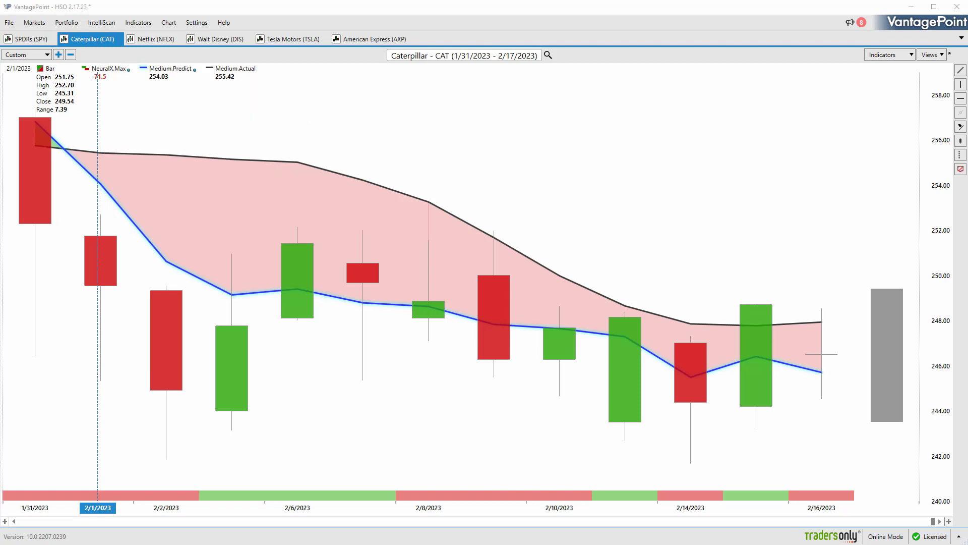
{"action": "mouse_move", "coordinate": [158, 86]}
{"action": "left_mouse_down"}
{"action": "mouse_move", "coordinate": [166, 93]}
{"action": "mouse_move", "coordinate": [183, 77]}
{"action": "mouse_move", "coordinate": [239, 84]}
{"action": "left_mouse_up"}
{"action": "mouse_move", "coordinate": [170, 103]}
{"action": "left_mouse_down"}
{"action": "mouse_move", "coordinate": [189, 123]}
{"action": "mouse_move", "coordinate": [190, 105]}
{"action": "mouse_move", "coordinate": [205, 120]}
{"action": "mouse_move", "coordinate": [252, 128]}
{"action": "left_mouse_up"}
{"action": "left_click", "coordinate": [204, 112]}
{"action": "left_click_drag", "start_coordinate": [177, 132], "coordinate": [246, 136]}
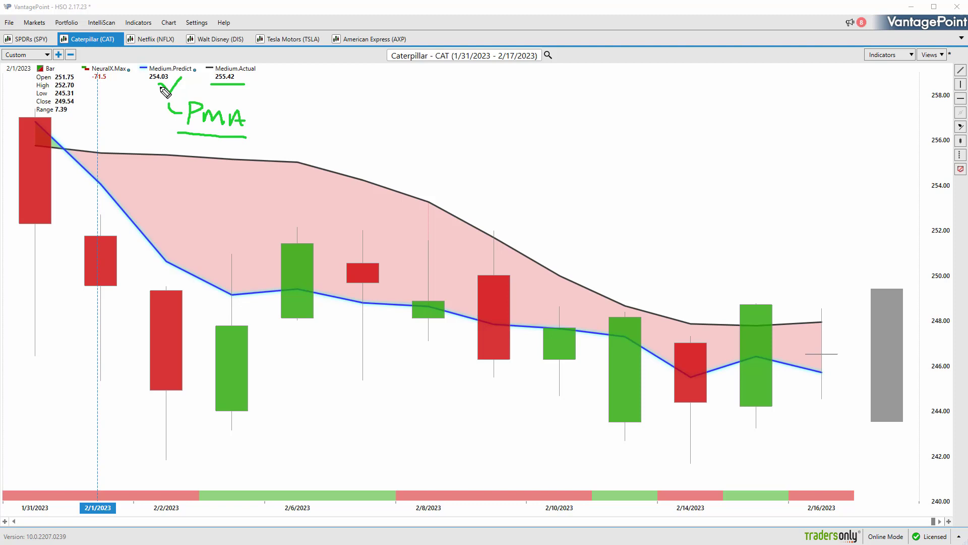
{"action": "mouse_move", "coordinate": [384, 83]}
{"action": "left_mouse_down"}
{"action": "mouse_move", "coordinate": [410, 67]}
{"action": "mouse_move", "coordinate": [410, 86]}
{"action": "mouse_move", "coordinate": [412, 66]}
{"action": "mouse_move", "coordinate": [459, 97]}
{"action": "left_mouse_up"}
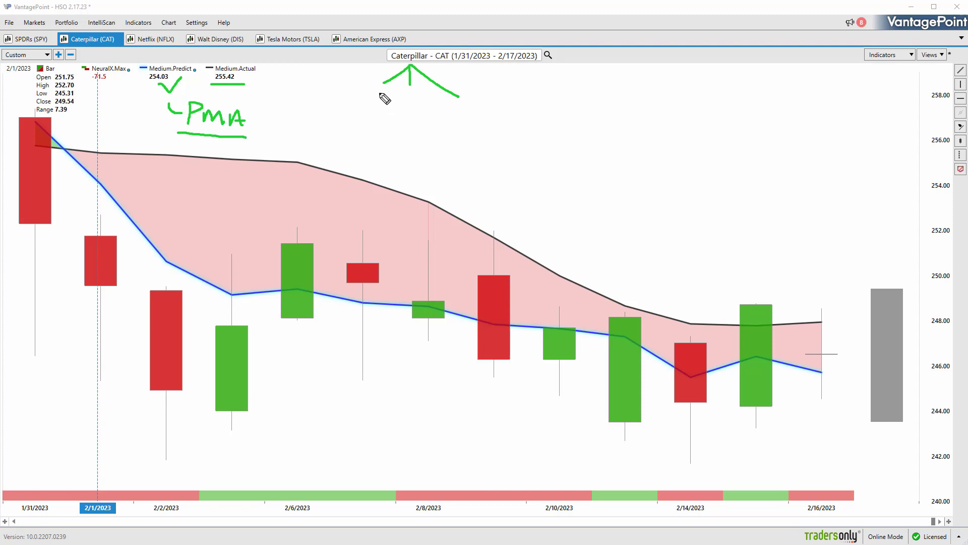
{"action": "mouse_move", "coordinate": [373, 49]}
{"action": "left_mouse_down"}
{"action": "mouse_move", "coordinate": [380, 57]}
{"action": "mouse_move", "coordinate": [395, 23]}
{"action": "left_mouse_up"}
{"action": "left_click_drag", "start_coordinate": [384, 82], "coordinate": [427, 63]}
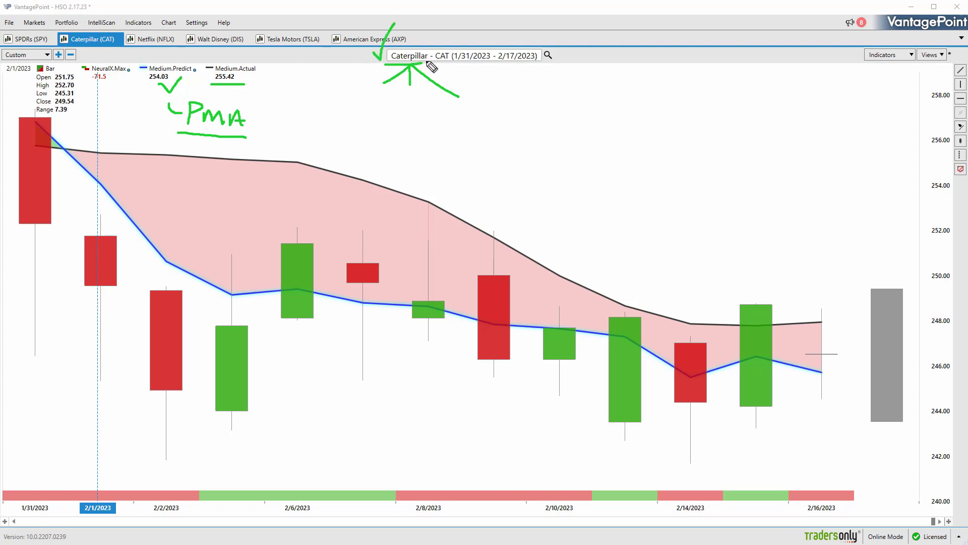
{"action": "mouse_move", "coordinate": [359, 92]}
{"action": "left_mouse_down"}
{"action": "mouse_move", "coordinate": [357, 105]}
{"action": "mouse_move", "coordinate": [388, 99]}
{"action": "mouse_move", "coordinate": [348, 128]}
{"action": "mouse_move", "coordinate": [364, 129]}
{"action": "mouse_move", "coordinate": [373, 115]}
{"action": "left_mouse_up"}
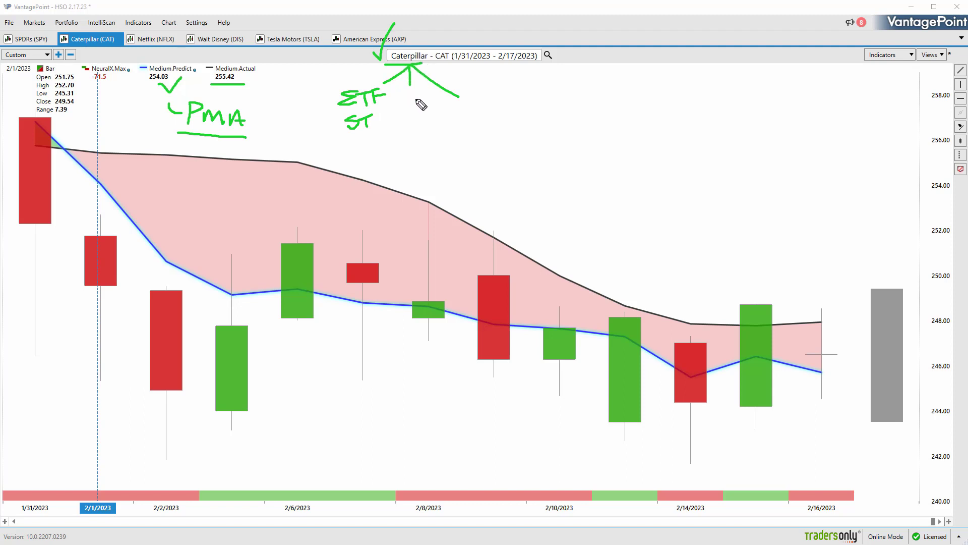
{"action": "mouse_move", "coordinate": [420, 96]}
{"action": "left_mouse_down"}
{"action": "mouse_move", "coordinate": [406, 110]}
{"action": "mouse_move", "coordinate": [414, 114]}
{"action": "left_mouse_up"}
{"action": "mouse_move", "coordinate": [399, 122]}
{"action": "left_mouse_down"}
{"action": "mouse_move", "coordinate": [395, 134]}
{"action": "mouse_move", "coordinate": [412, 135]}
{"action": "mouse_move", "coordinate": [401, 152]}
{"action": "mouse_move", "coordinate": [420, 140]}
{"action": "mouse_move", "coordinate": [423, 151]}
{"action": "mouse_move", "coordinate": [432, 133]}
{"action": "left_mouse_up"}
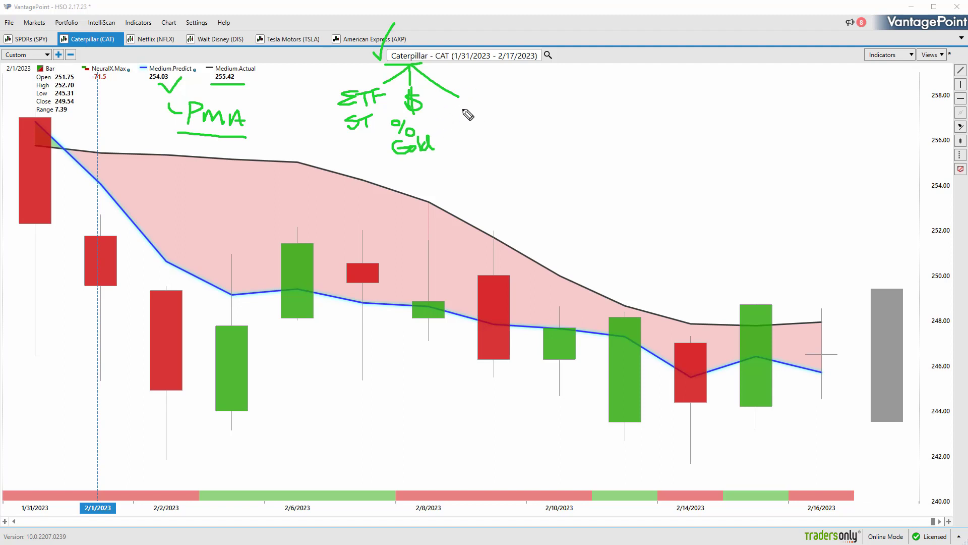
{"action": "mouse_move", "coordinate": [478, 95]}
{"action": "left_mouse_down"}
{"action": "mouse_move", "coordinate": [465, 122]}
{"action": "mouse_move", "coordinate": [473, 119]}
{"action": "mouse_move", "coordinate": [474, 132]}
{"action": "mouse_move", "coordinate": [475, 103]}
{"action": "mouse_move", "coordinate": [577, 82]}
{"action": "mouse_move", "coordinate": [569, 92]}
{"action": "left_mouse_up"}
{"action": "left_click_drag", "start_coordinate": [626, 76], "coordinate": [611, 96]}
{"action": "mouse_move", "coordinate": [609, 51]}
{"action": "left_mouse_down"}
{"action": "mouse_move", "coordinate": [625, 100]}
{"action": "mouse_move", "coordinate": [626, 87]}
{"action": "mouse_move", "coordinate": [639, 108]}
{"action": "left_mouse_up"}
{"action": "left_click_drag", "start_coordinate": [655, 64], "coordinate": [661, 87]}
{"action": "left_click_drag", "start_coordinate": [594, 62], "coordinate": [592, 89]}
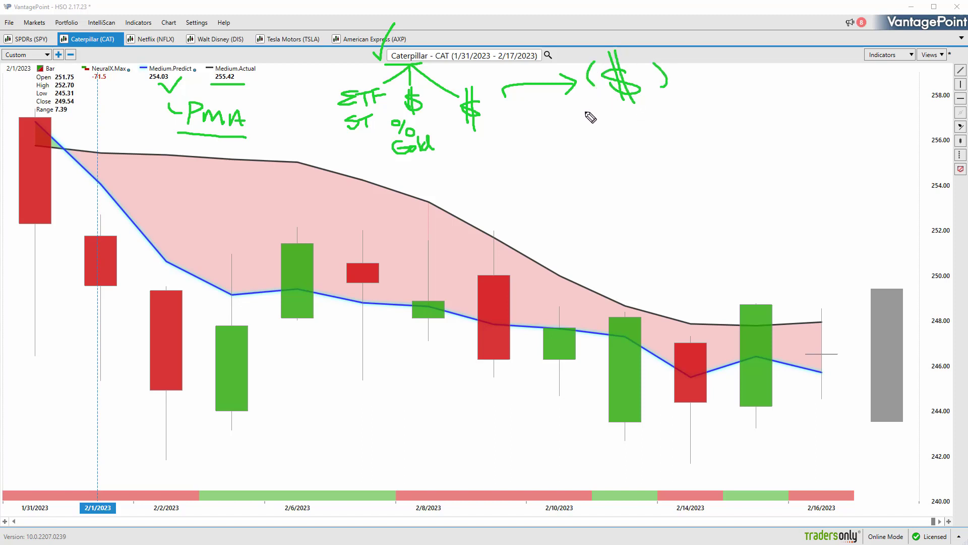
{"action": "mouse_move", "coordinate": [574, 52]}
{"action": "left_mouse_down"}
{"action": "mouse_move", "coordinate": [608, 33]}
{"action": "mouse_move", "coordinate": [650, 46]}
{"action": "left_mouse_up"}
{"action": "mouse_move", "coordinate": [603, 111]}
{"action": "left_mouse_down"}
{"action": "mouse_move", "coordinate": [645, 112]}
{"action": "mouse_move", "coordinate": [621, 109]}
{"action": "left_mouse_up"}
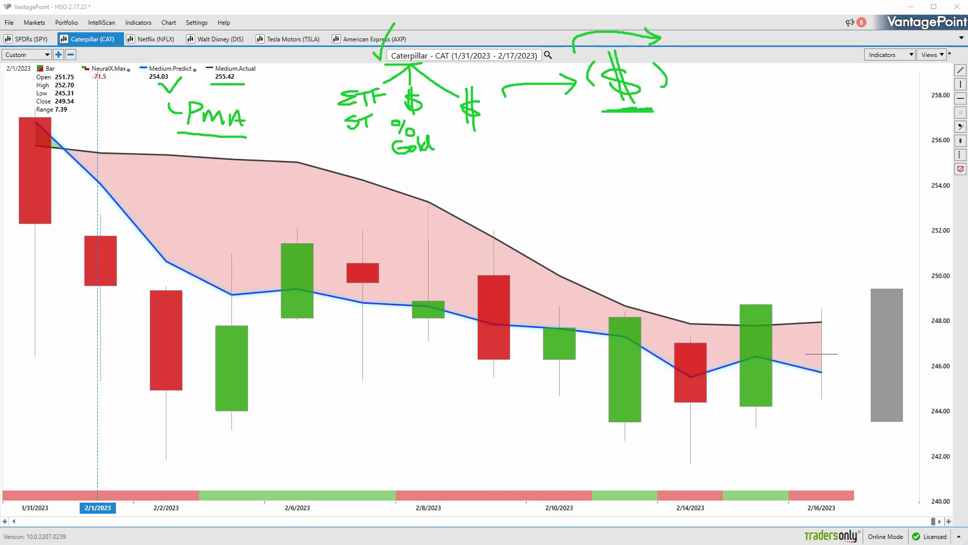
{"action": "key", "text": "Escape"}
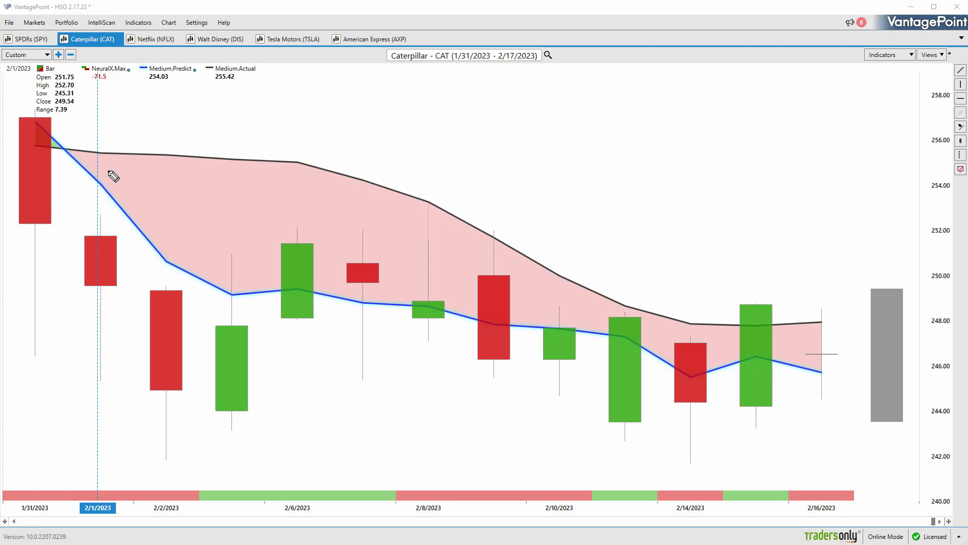
{"action": "left_click_drag", "start_coordinate": [152, 91], "coordinate": [258, 95]}
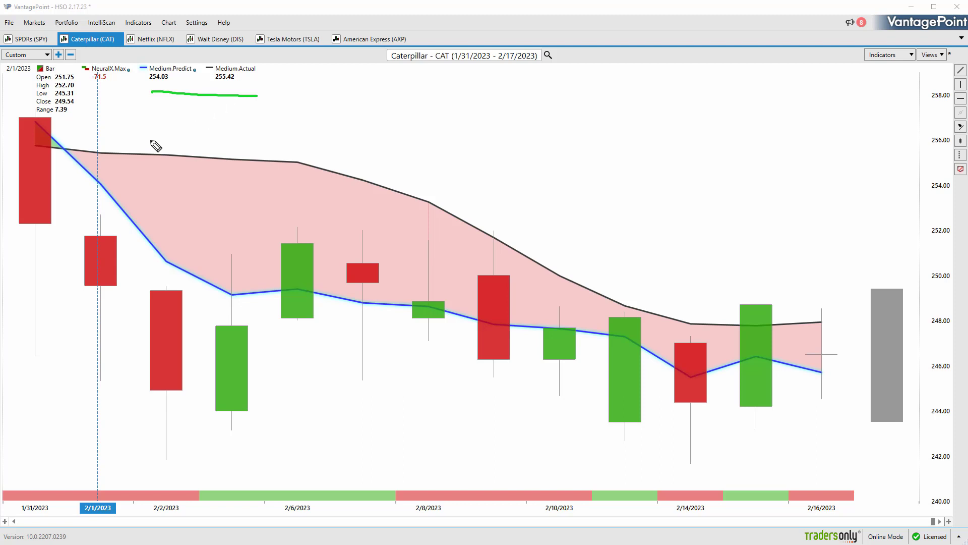
{"action": "mouse_move", "coordinate": [93, 177]}
{"action": "left_mouse_down"}
{"action": "mouse_move", "coordinate": [117, 168]}
{"action": "mouse_move", "coordinate": [89, 177]}
{"action": "mouse_move", "coordinate": [141, 100]}
{"action": "left_mouse_up"}
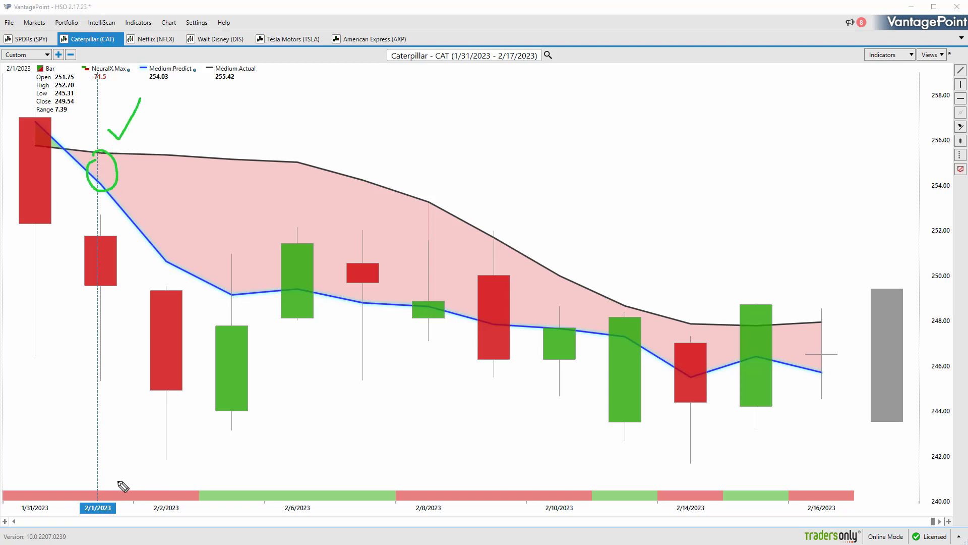
{"action": "mouse_move", "coordinate": [117, 481]}
{"action": "left_mouse_down"}
{"action": "mouse_move", "coordinate": [161, 479]}
{"action": "mouse_move", "coordinate": [169, 488]}
{"action": "left_mouse_up"}
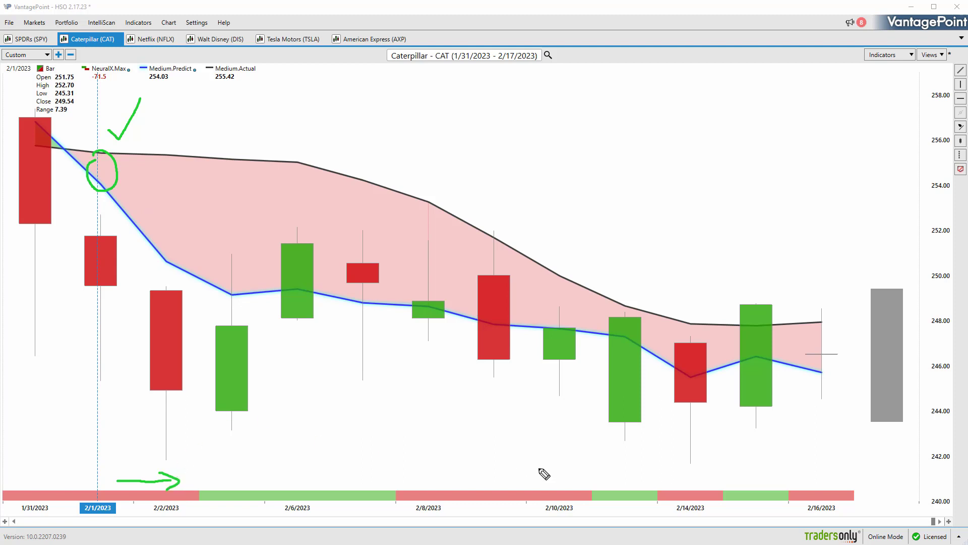
{"action": "mouse_move", "coordinate": [851, 482]}
{"action": "left_mouse_down"}
{"action": "mouse_move", "coordinate": [874, 477]}
{"action": "mouse_move", "coordinate": [877, 461]}
{"action": "mouse_move", "coordinate": [891, 460]}
{"action": "mouse_move", "coordinate": [894, 481]}
{"action": "left_mouse_up"}
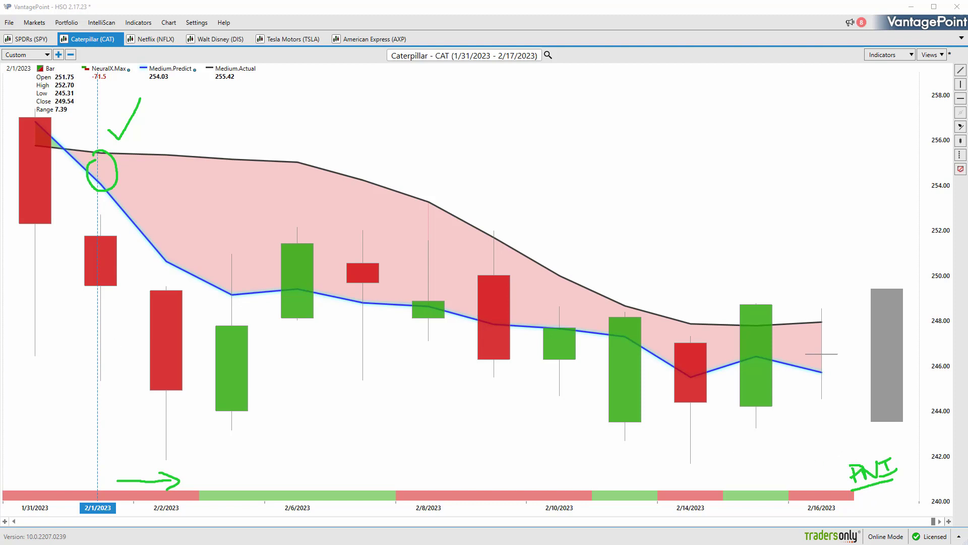
{"action": "key", "text": "Escape"}
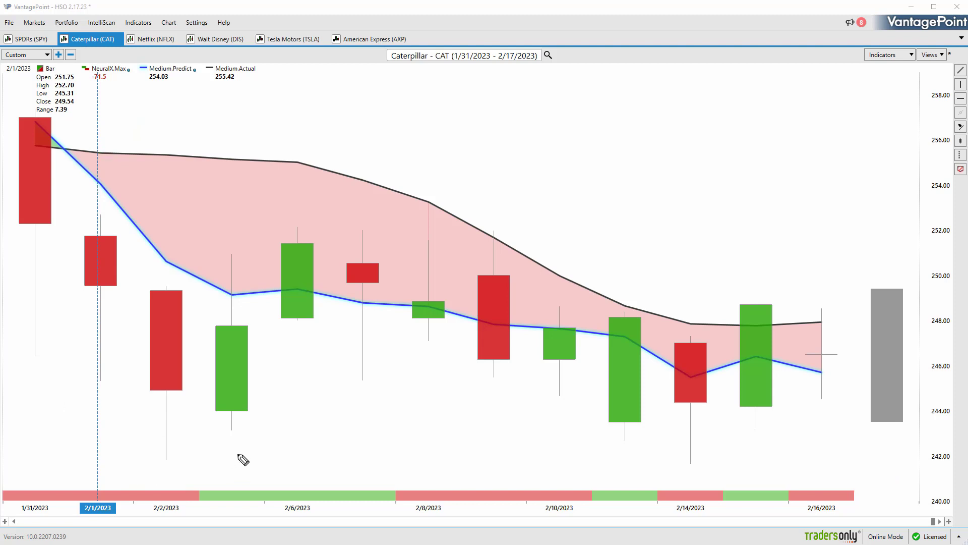
{"action": "left_click_drag", "start_coordinate": [257, 276], "coordinate": [256, 311]}
{"action": "left_click_drag", "start_coordinate": [389, 235], "coordinate": [403, 288]}
{"action": "mouse_move", "coordinate": [886, 266]}
{"action": "left_mouse_down"}
{"action": "mouse_move", "coordinate": [886, 274]}
{"action": "mouse_move", "coordinate": [895, 266]}
{"action": "mouse_move", "coordinate": [891, 281]}
{"action": "left_mouse_up"}
{"action": "left_click_drag", "start_coordinate": [881, 428], "coordinate": [898, 442]}
{"action": "key", "text": "e"}
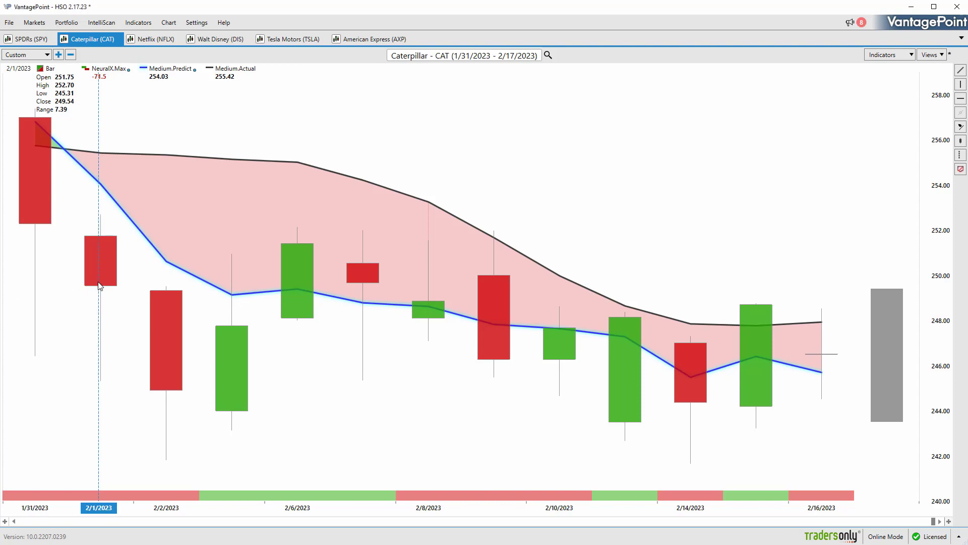
Show the CAT PHigh/PLow lines and circle PHigh points at 2/3, 2/6, 2/9 and 2/15, underlining the title
{"action": "key", "text": "Page_Down"}
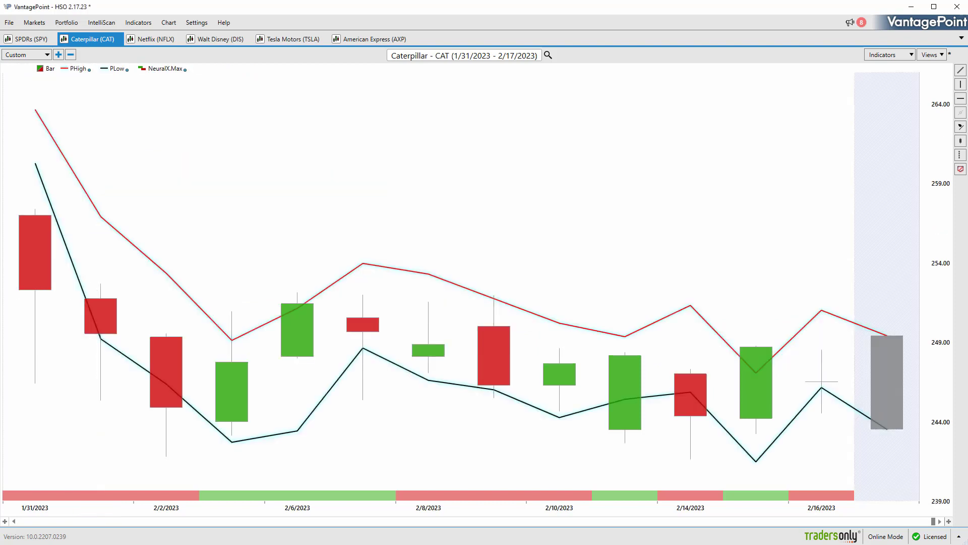
{"action": "left_click_drag", "start_coordinate": [234, 334], "coordinate": [228, 337]}
{"action": "mouse_move", "coordinate": [286, 302]}
{"action": "left_mouse_down"}
{"action": "mouse_move", "coordinate": [301, 298]}
{"action": "mouse_move", "coordinate": [290, 302]}
{"action": "left_mouse_up"}
{"action": "mouse_move", "coordinate": [500, 289]}
{"action": "left_mouse_down"}
{"action": "mouse_move", "coordinate": [504, 302]}
{"action": "mouse_move", "coordinate": [513, 287]}
{"action": "left_mouse_up"}
{"action": "mouse_move", "coordinate": [768, 359]}
{"action": "left_mouse_down"}
{"action": "mouse_move", "coordinate": [755, 368]}
{"action": "mouse_move", "coordinate": [764, 357]}
{"action": "left_mouse_up"}
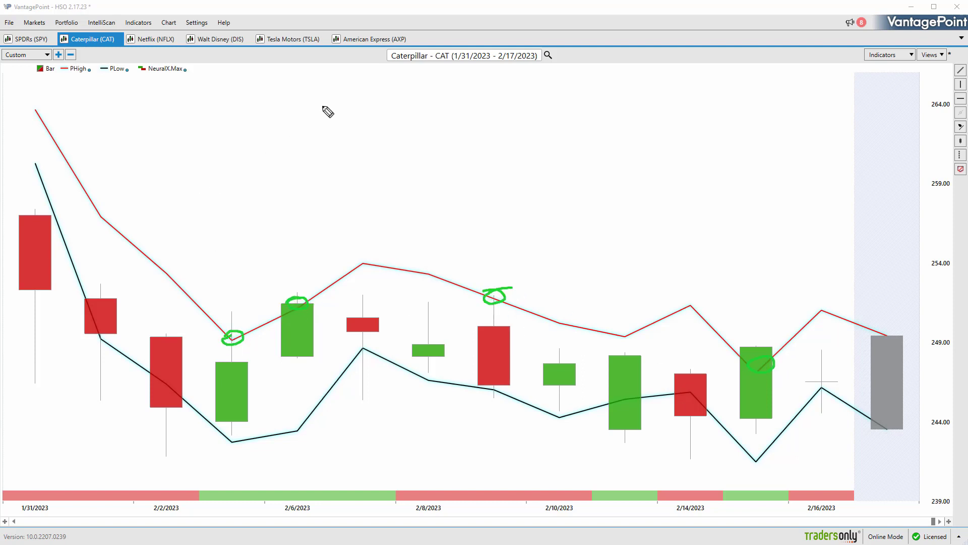
{"action": "left_click_drag", "start_coordinate": [375, 74], "coordinate": [451, 79]}
{"action": "mouse_move", "coordinate": [357, 56]}
{"action": "left_mouse_down"}
{"action": "mouse_move", "coordinate": [371, 64]}
{"action": "mouse_move", "coordinate": [384, 44]}
{"action": "left_mouse_up"}
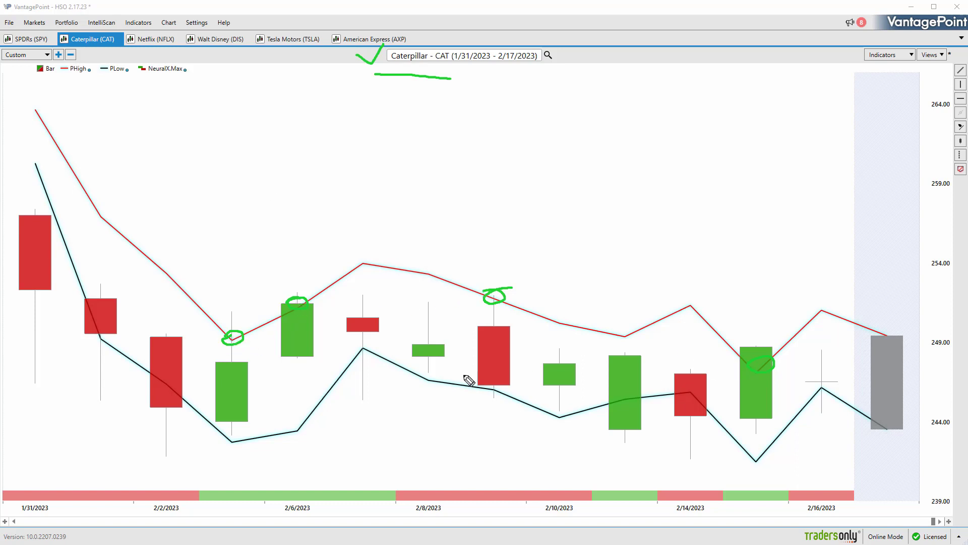
Mark the PLow line at 2/7, 2/9, 2/13 and 2/14, then erase all pen annotations
{"action": "left_click_drag", "start_coordinate": [374, 353], "coordinate": [378, 354]}
{"action": "left_click_drag", "start_coordinate": [493, 384], "coordinate": [507, 389]}
{"action": "left_click_drag", "start_coordinate": [644, 399], "coordinate": [684, 405]}
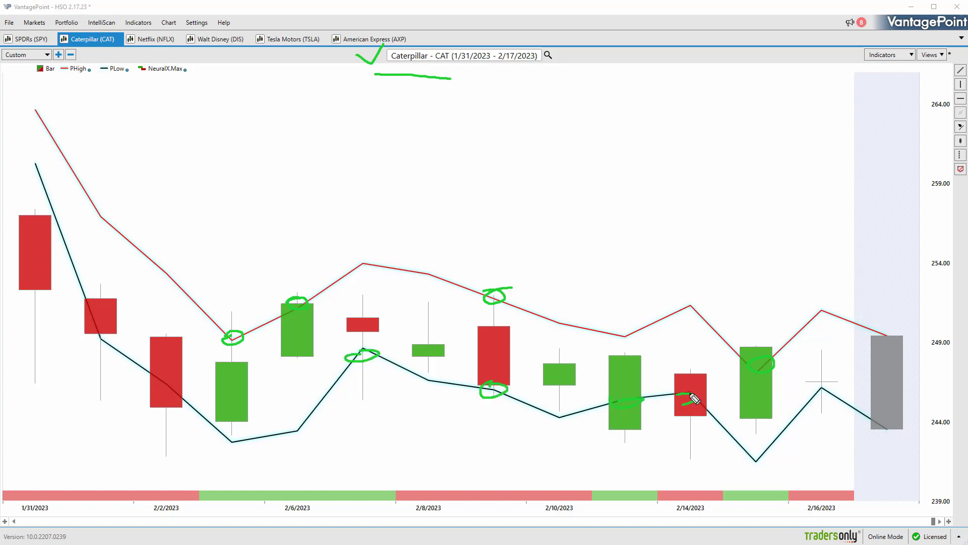
{"action": "mouse_move", "coordinate": [821, 387]}
{"action": "left_mouse_down"}
{"action": "mouse_move", "coordinate": [830, 387]}
{"action": "mouse_move", "coordinate": [804, 402]}
{"action": "left_mouse_up"}
{"action": "key", "text": "Escape"}
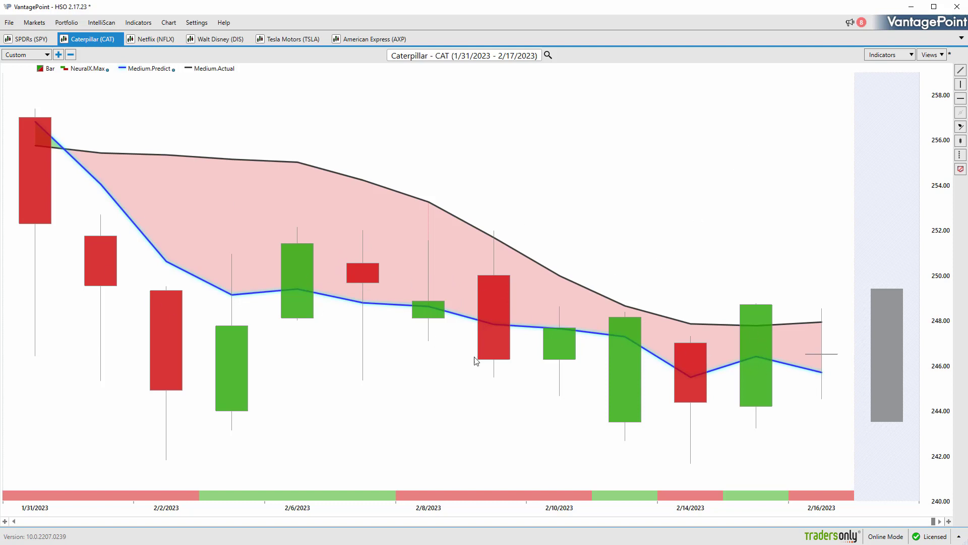
Open the Netflix (NFLX) chart, tick and underline its title, circle the 2/3 candle, then erase
{"action": "left_click", "coordinate": [151, 40]}
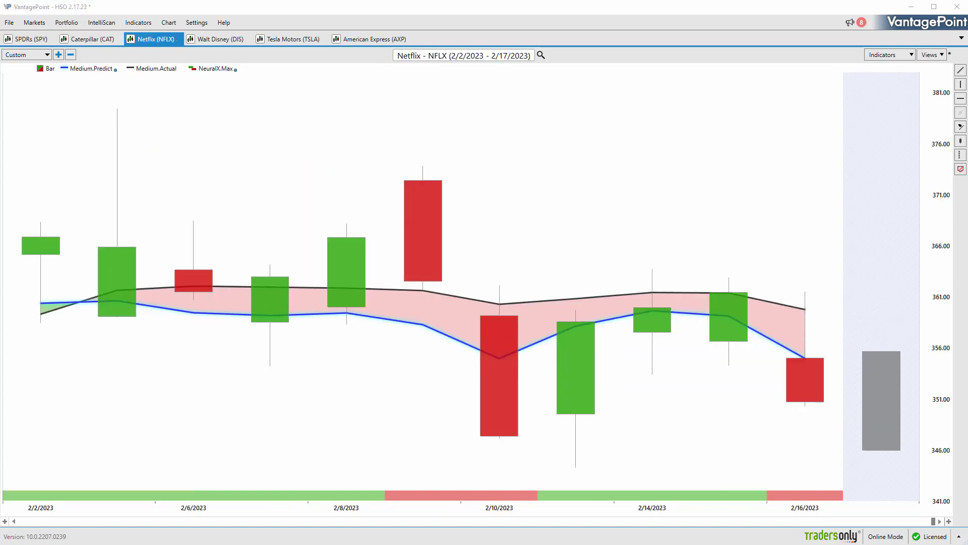
{"action": "left_click_drag", "start_coordinate": [162, 49], "coordinate": [199, 14]}
{"action": "left_click_drag", "start_coordinate": [394, 66], "coordinate": [436, 63]}
{"action": "mouse_move", "coordinate": [129, 285]}
{"action": "left_mouse_down"}
{"action": "mouse_move", "coordinate": [114, 283]}
{"action": "mouse_move", "coordinate": [115, 312]}
{"action": "mouse_move", "coordinate": [162, 229]}
{"action": "left_mouse_up"}
{"action": "left_click_drag", "start_coordinate": [184, 192], "coordinate": [189, 161]}
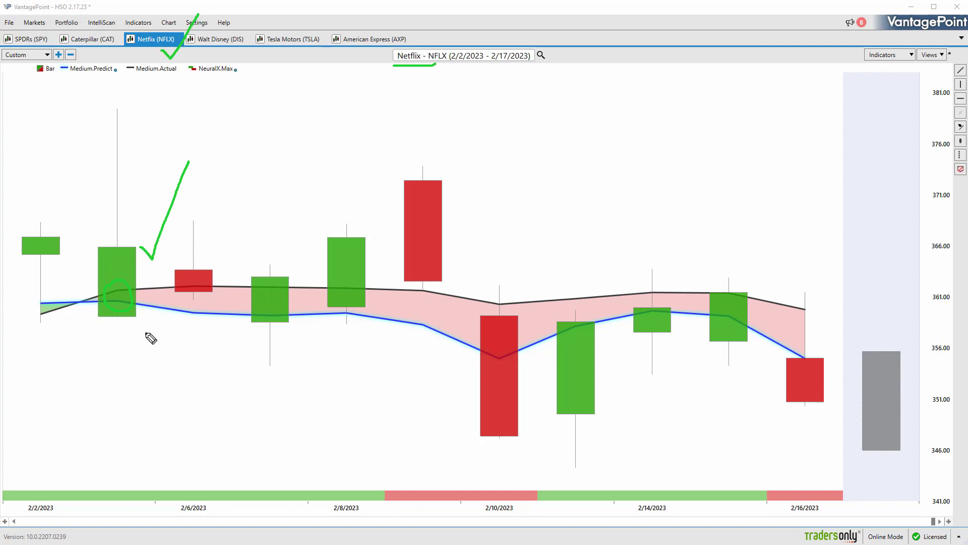
{"action": "left_click_drag", "start_coordinate": [96, 44], "coordinate": [122, 19]}
{"action": "key", "text": "e"}
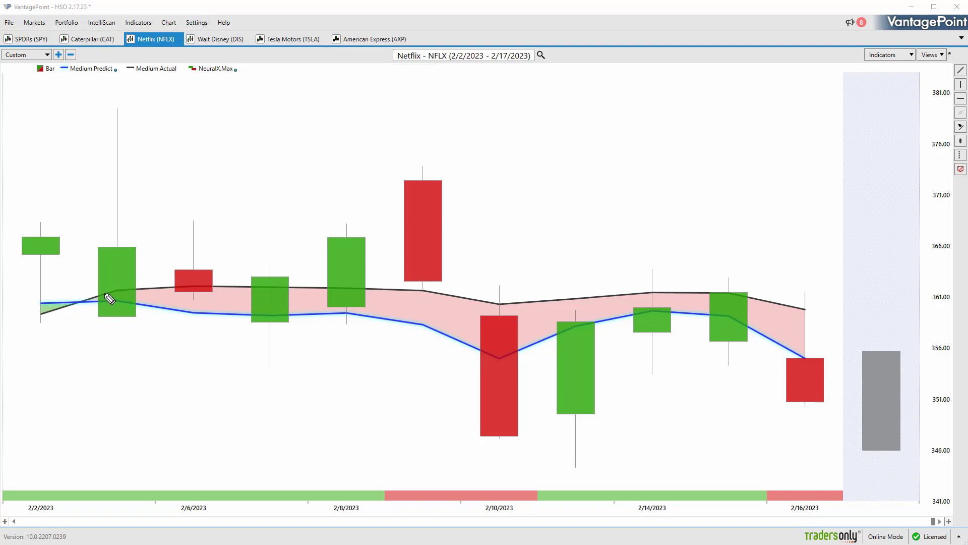
Circle and tick the 2/3 crossover, draw an arrow labelled 48 near the bottom, then erase
{"action": "mouse_move", "coordinate": [120, 281]}
{"action": "left_mouse_down"}
{"action": "mouse_move", "coordinate": [145, 302]}
{"action": "mouse_move", "coordinate": [113, 308]}
{"action": "mouse_move", "coordinate": [118, 281]}
{"action": "left_mouse_up"}
{"action": "mouse_move", "coordinate": [130, 232]}
{"action": "left_mouse_down"}
{"action": "mouse_move", "coordinate": [139, 237]}
{"action": "mouse_move", "coordinate": [176, 177]}
{"action": "left_mouse_up"}
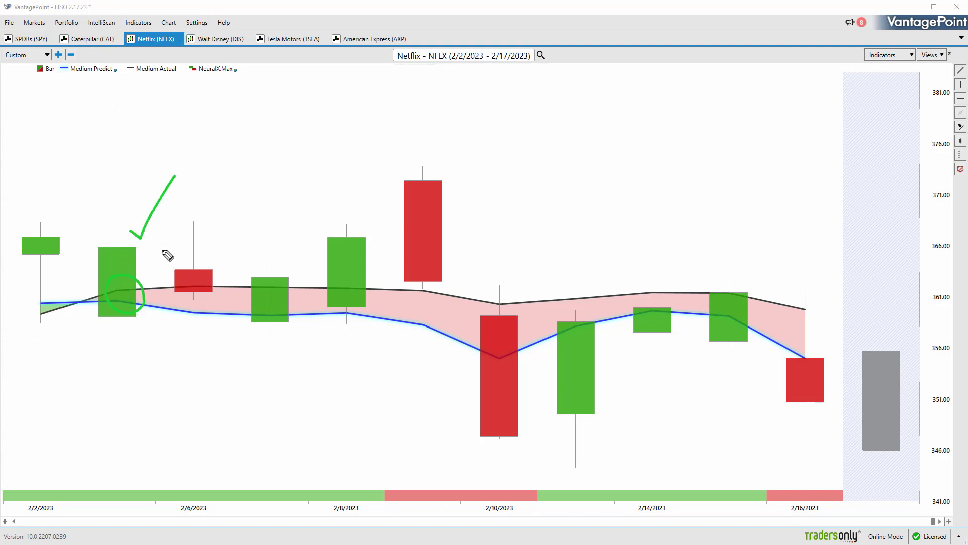
{"action": "mouse_move", "coordinate": [100, 462]}
{"action": "left_mouse_down"}
{"action": "mouse_move", "coordinate": [145, 458]}
{"action": "mouse_move", "coordinate": [145, 476]}
{"action": "mouse_move", "coordinate": [145, 456]}
{"action": "mouse_move", "coordinate": [144, 480]}
{"action": "left_mouse_up"}
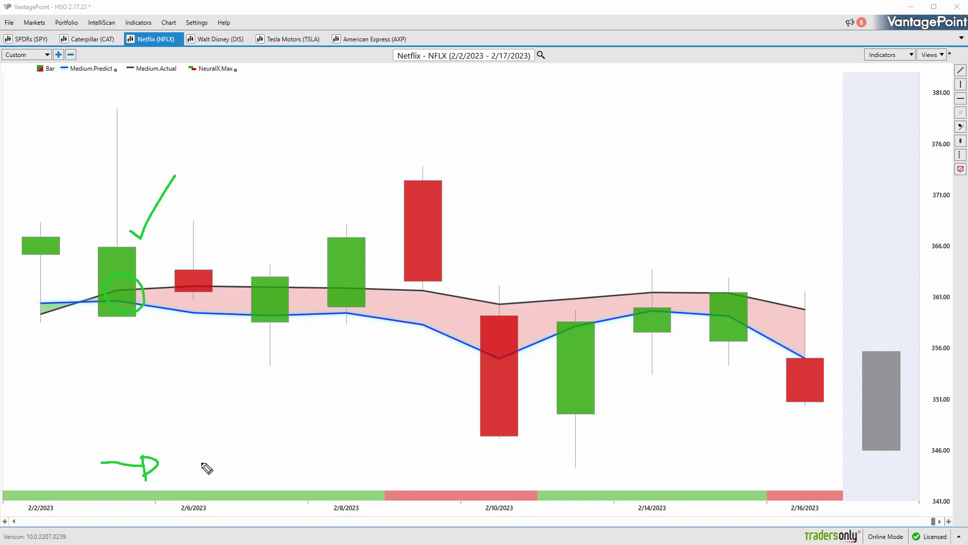
{"action": "mouse_move", "coordinate": [193, 451]}
{"action": "left_mouse_down"}
{"action": "mouse_move", "coordinate": [205, 475]}
{"action": "mouse_move", "coordinate": [234, 449]}
{"action": "left_mouse_up"}
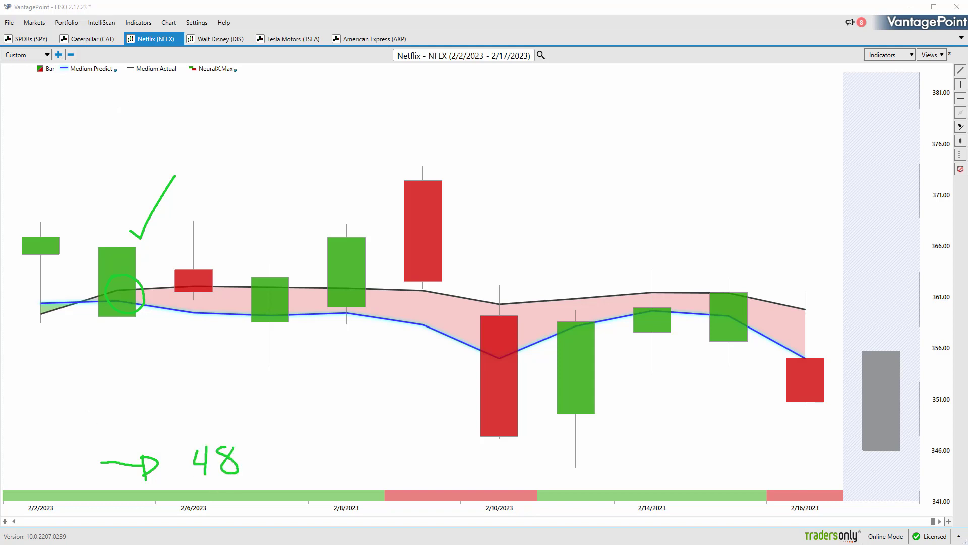
{"action": "key", "text": "e"}
Bracket the 2/6, 2/7, 2/8 and red 2/9 candles and underline the gap after 2/8
{"action": "left_click_drag", "start_coordinate": [168, 259], "coordinate": [168, 298]}
{"action": "left_click_drag", "start_coordinate": [226, 269], "coordinate": [232, 262]}
{"action": "left_click_drag", "start_coordinate": [289, 258], "coordinate": [292, 303]}
{"action": "left_click_drag", "start_coordinate": [227, 286], "coordinate": [237, 304]}
{"action": "left_click_drag", "start_coordinate": [379, 246], "coordinate": [396, 289]}
{"action": "left_click_drag", "start_coordinate": [303, 255], "coordinate": [316, 302]}
{"action": "left_click_drag", "start_coordinate": [455, 207], "coordinate": [475, 262]}
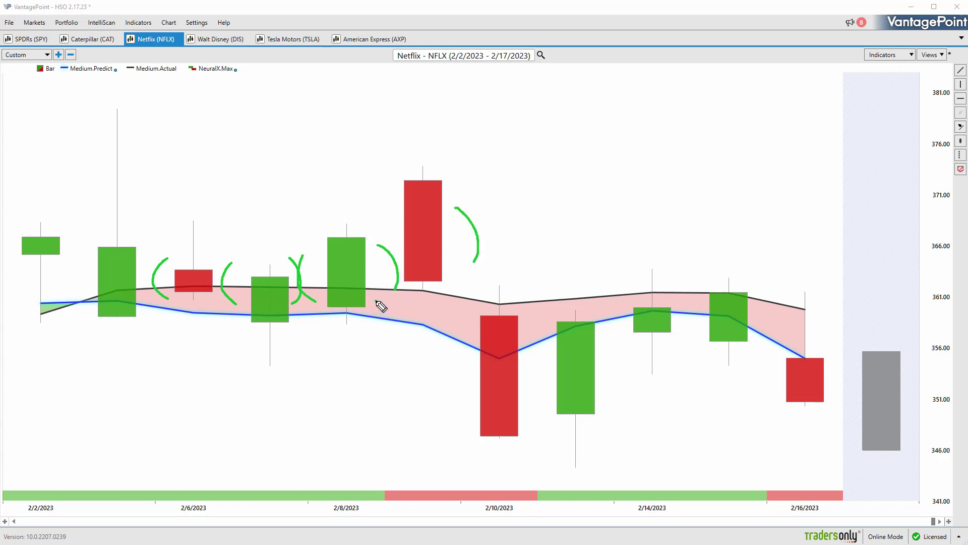
{"action": "mouse_move", "coordinate": [376, 301]}
{"action": "left_mouse_down"}
{"action": "mouse_move", "coordinate": [403, 298]}
{"action": "mouse_move", "coordinate": [405, 316]}
{"action": "left_mouse_up"}
Clear the pen marks, switch to PHigh/PLow with Ctrl+2, and draw a trend line from 2/8 down to 2/10
{"action": "key", "text": "Escape"}
{"action": "key", "text": "ctrl+2"}
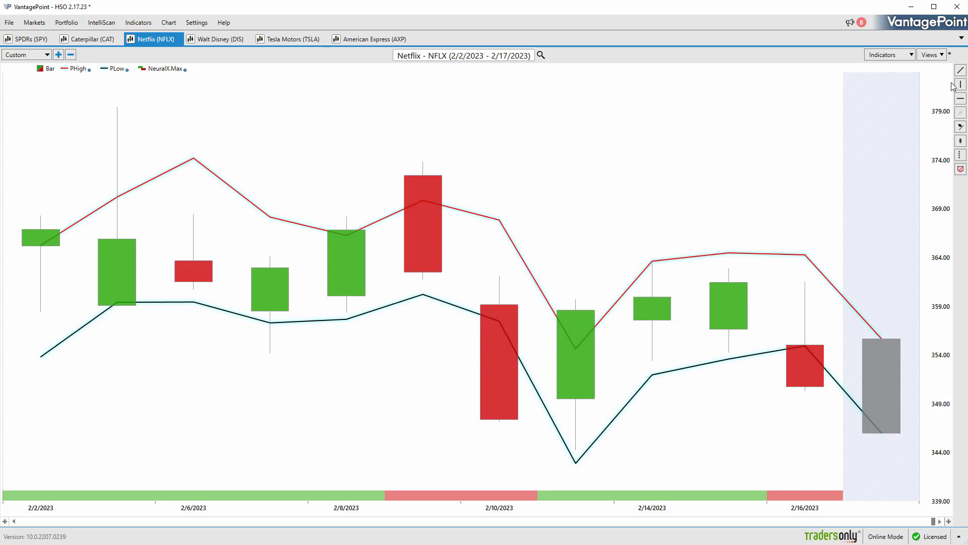
{"action": "left_click", "coordinate": [961, 70]}
{"action": "mouse_move", "coordinate": [343, 231]}
{"action": "left_mouse_down"}
{"action": "mouse_move", "coordinate": [503, 424]}
{"action": "mouse_move", "coordinate": [488, 401]}
{"action": "left_mouse_up"}
Show the trend line's ProfitCalc result, then delete the line and its box
{"action": "right_click", "coordinate": [488, 401]}
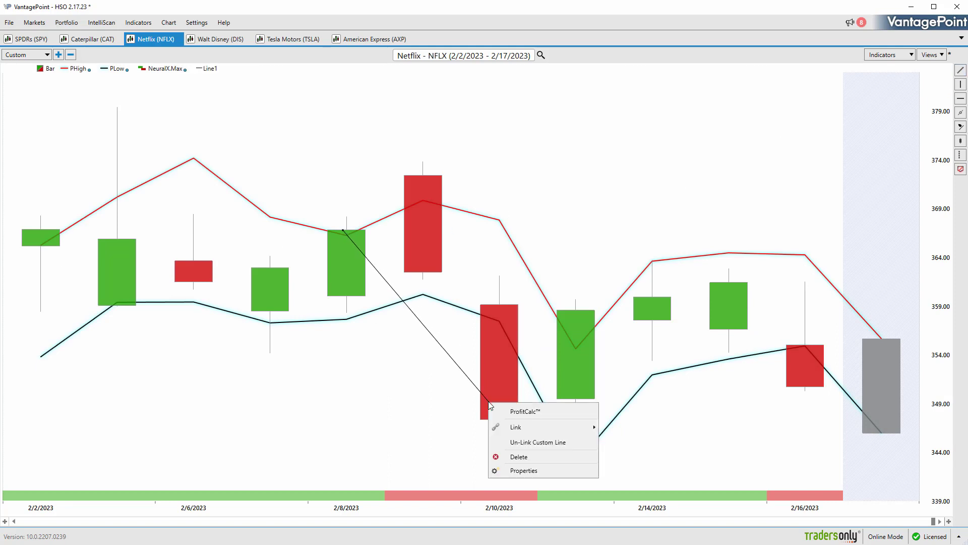
{"action": "left_click", "coordinate": [522, 411]}
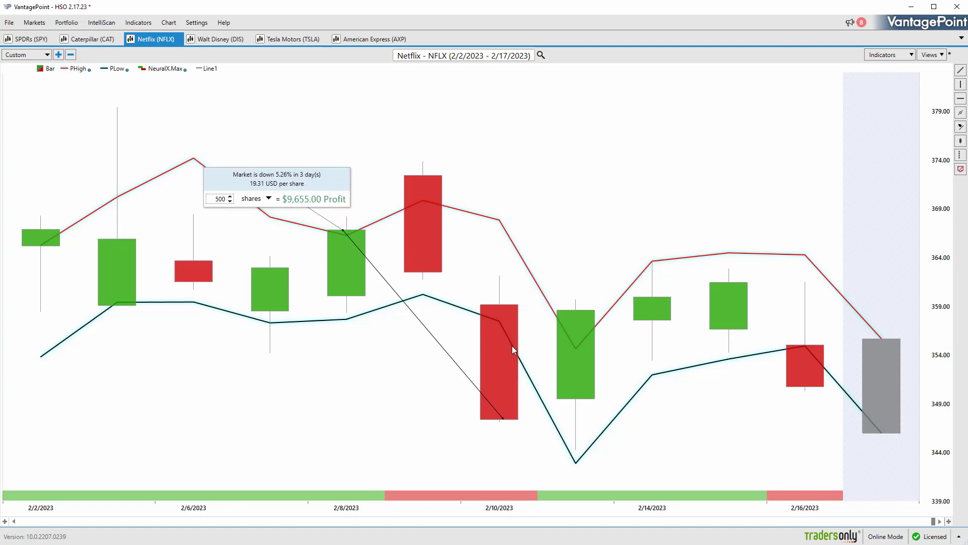
{"action": "key", "text": "Delete"}
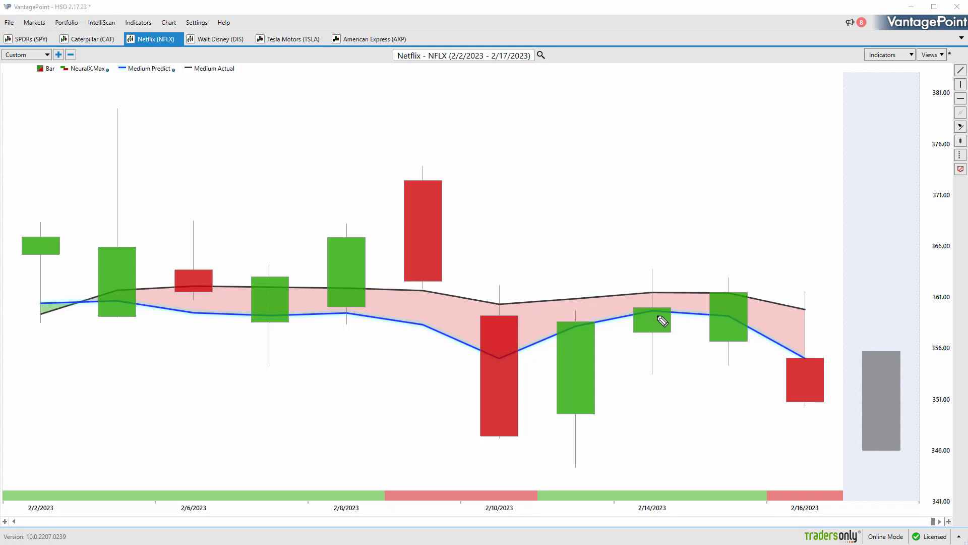
Annotate the 2/3 crossover, trend bands and price arrows, clear them, then show the 2/3/2023 readout (Medium.Predict 360.60, Medium.Actual 361.66)
{"action": "mouse_move", "coordinate": [115, 291]}
{"action": "left_mouse_down"}
{"action": "mouse_move", "coordinate": [136, 306]}
{"action": "mouse_move", "coordinate": [102, 291]}
{"action": "mouse_move", "coordinate": [150, 257]}
{"action": "mouse_move", "coordinate": [190, 188]}
{"action": "left_mouse_up"}
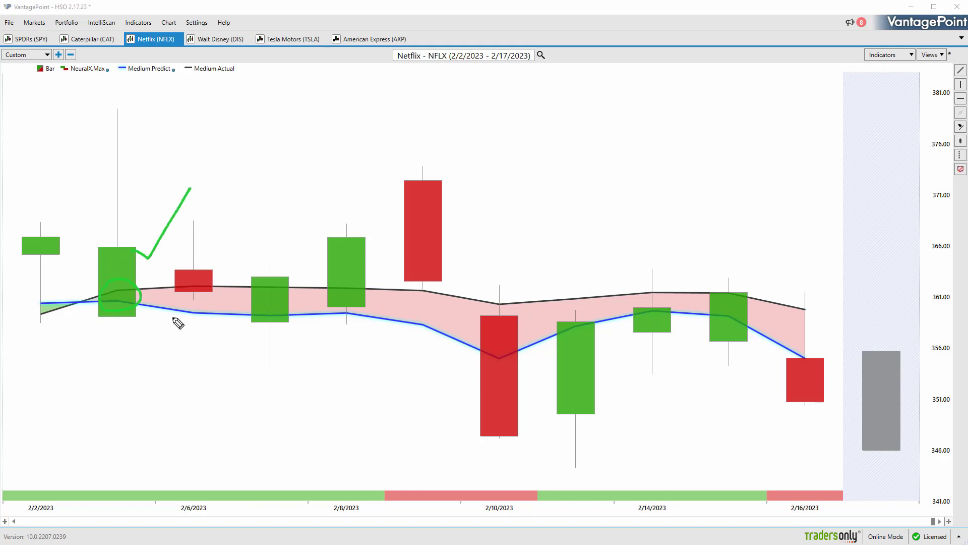
{"action": "mouse_move", "coordinate": [68, 473]}
{"action": "left_mouse_down"}
{"action": "mouse_move", "coordinate": [307, 482]}
{"action": "mouse_move", "coordinate": [734, 466]}
{"action": "left_mouse_up"}
{"action": "mouse_move", "coordinate": [221, 271]}
{"action": "left_mouse_down"}
{"action": "mouse_move", "coordinate": [301, 257]}
{"action": "mouse_move", "coordinate": [316, 235]}
{"action": "left_mouse_up"}
{"action": "mouse_move", "coordinate": [625, 399]}
{"action": "left_mouse_down"}
{"action": "mouse_move", "coordinate": [694, 367]}
{"action": "mouse_move", "coordinate": [718, 400]}
{"action": "left_mouse_up"}
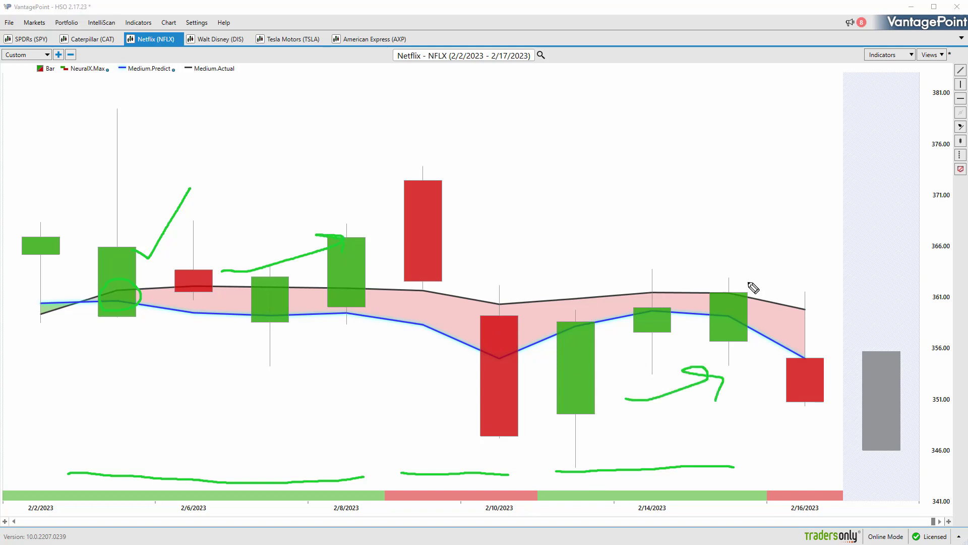
{"action": "mouse_move", "coordinate": [787, 264]}
{"action": "left_mouse_down"}
{"action": "mouse_move", "coordinate": [830, 327]}
{"action": "mouse_move", "coordinate": [830, 306]}
{"action": "mouse_move", "coordinate": [837, 333]}
{"action": "mouse_move", "coordinate": [813, 325]}
{"action": "left_mouse_up"}
{"action": "key", "text": "Escape"}
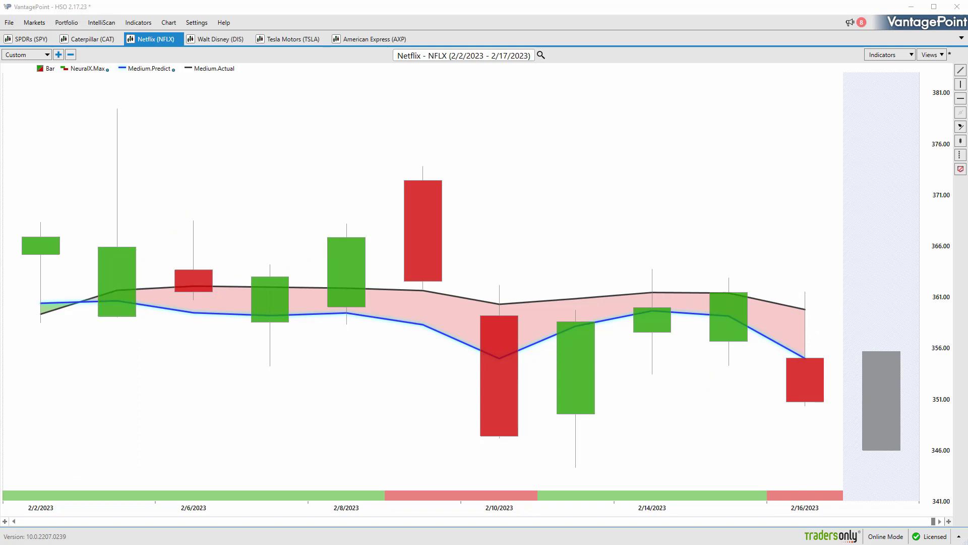
{"action": "left_click", "coordinate": [133, 320]}
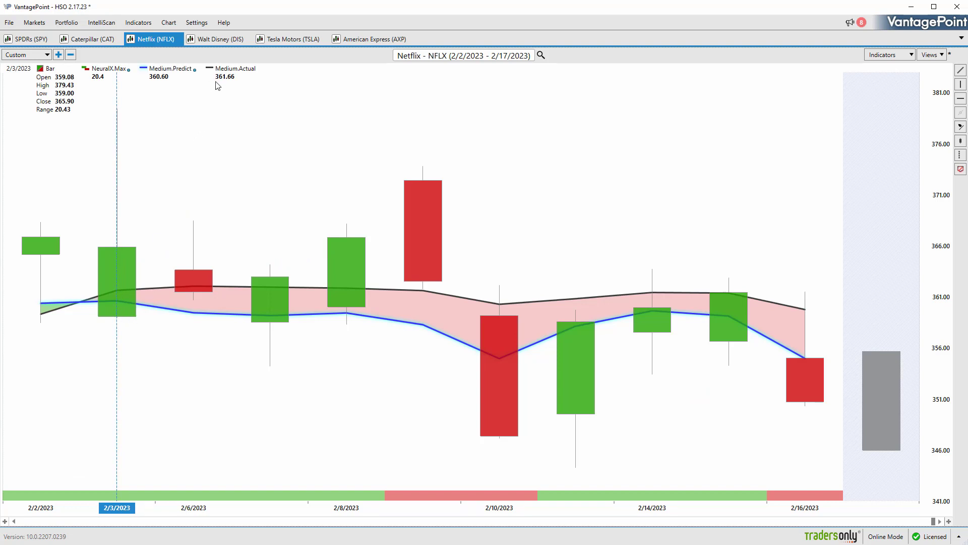
Open the Walt Disney (DIS) chart and mark the early January crossover and the tall red candle
{"action": "left_click", "coordinate": [214, 39]}
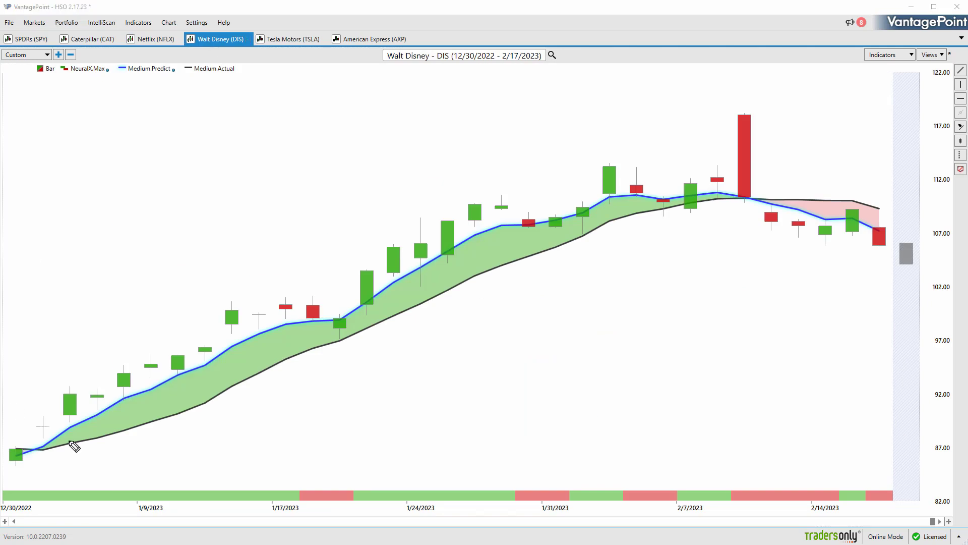
{"action": "mouse_move", "coordinate": [49, 432]}
{"action": "left_mouse_down"}
{"action": "mouse_move", "coordinate": [37, 437]}
{"action": "mouse_move", "coordinate": [46, 429]}
{"action": "left_mouse_up"}
{"action": "left_click_drag", "start_coordinate": [28, 398], "coordinate": [42, 396]}
{"action": "left_click_drag", "start_coordinate": [64, 361], "coordinate": [65, 344]}
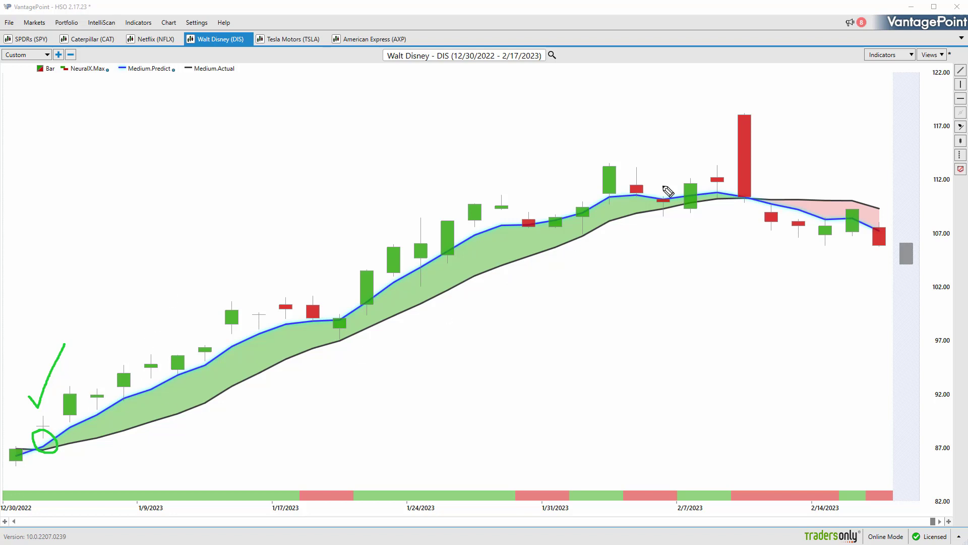
{"action": "mouse_move", "coordinate": [744, 188]}
{"action": "left_mouse_down"}
{"action": "mouse_move", "coordinate": [772, 209]}
{"action": "mouse_move", "coordinate": [741, 201]}
{"action": "mouse_move", "coordinate": [768, 174]}
{"action": "mouse_move", "coordinate": [790, 123]}
{"action": "left_mouse_up"}
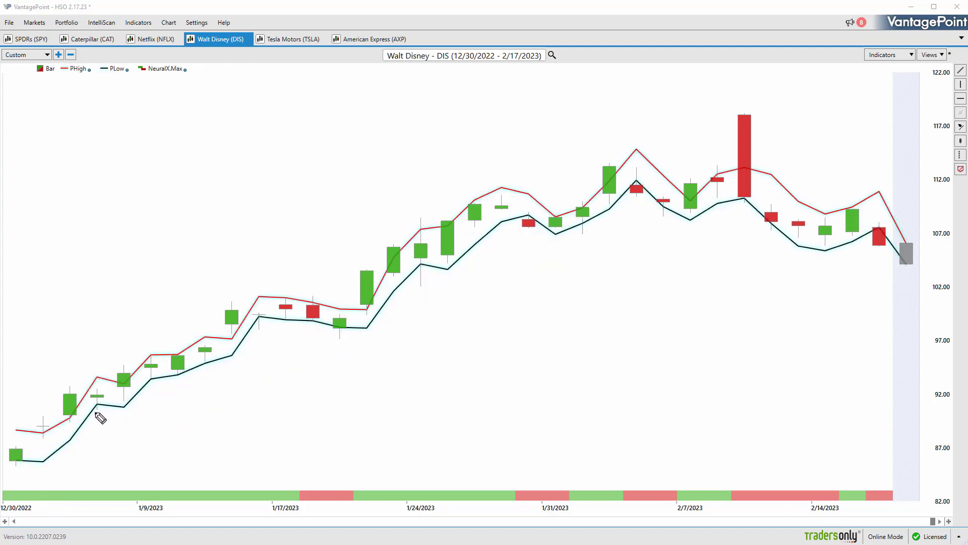
Circle the January–February candles resting on the PLow line, clear them, and return to the medium averages with F2
{"action": "mouse_move", "coordinate": [97, 410]}
{"action": "left_mouse_down"}
{"action": "mouse_move", "coordinate": [93, 401]}
{"action": "mouse_move", "coordinate": [107, 398]}
{"action": "left_mouse_up"}
{"action": "left_click_drag", "start_coordinate": [170, 379], "coordinate": [177, 376]}
{"action": "left_click_drag", "start_coordinate": [302, 319], "coordinate": [350, 331]}
{"action": "left_click_drag", "start_coordinate": [514, 219], "coordinate": [533, 224]}
{"action": "left_click_drag", "start_coordinate": [594, 220], "coordinate": [577, 223]}
{"action": "left_click_drag", "start_coordinate": [659, 209], "coordinate": [670, 203]}
{"action": "left_click_drag", "start_coordinate": [718, 136], "coordinate": [731, 153]}
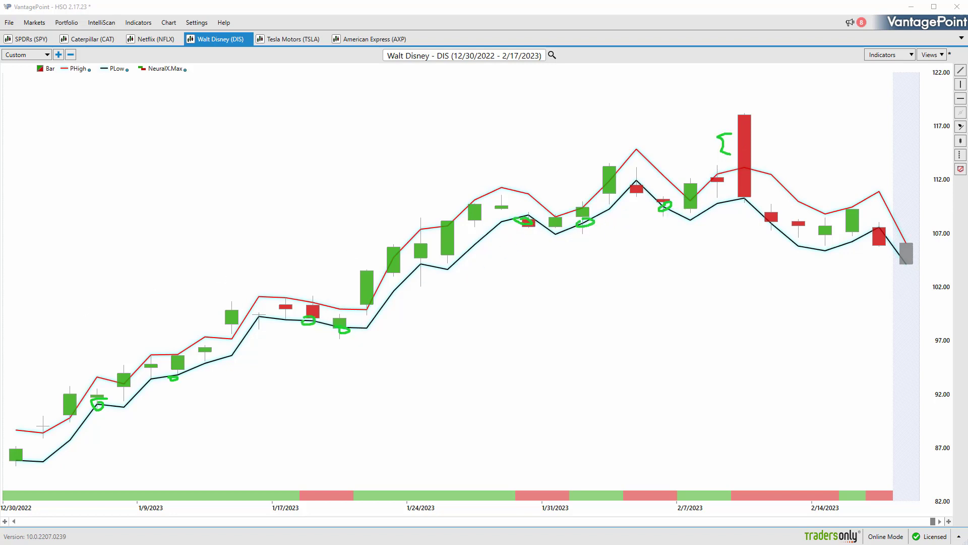
{"action": "key", "text": "Escape"}
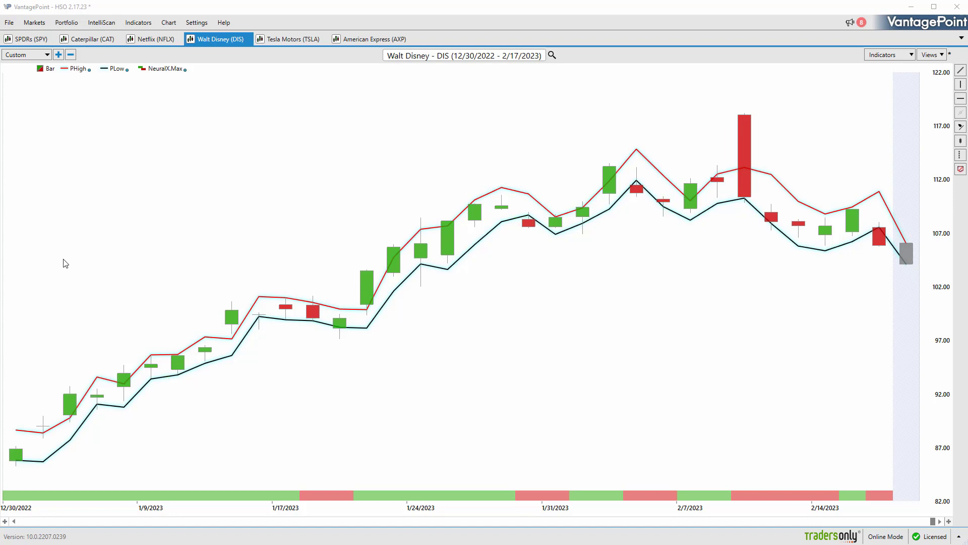
{"action": "key", "text": "F2"}
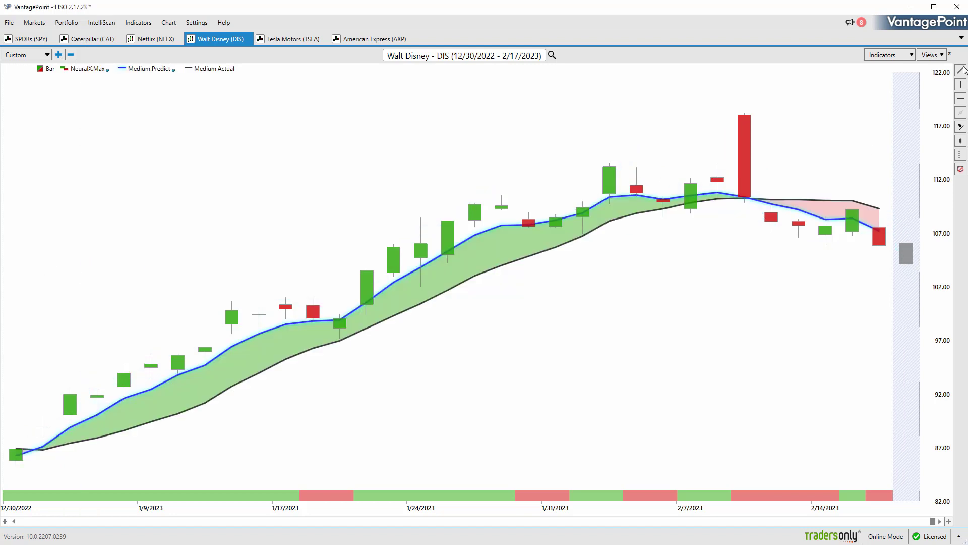
Draw a trend line along the Disney uptrend and show its ProfitCalc result ($4,630.00 profit)
{"action": "left_click", "coordinate": [962, 71]}
{"action": "mouse_move", "coordinate": [717, 180]}
{"action": "left_mouse_down"}
{"action": "mouse_move", "coordinate": [44, 437]}
{"action": "mouse_move", "coordinate": [132, 263]}
{"action": "mouse_move", "coordinate": [127, 249]}
{"action": "left_mouse_up"}
{"action": "right_click", "coordinate": [98, 433]}
{"action": "left_click", "coordinate": [98, 428]}
Mark the red February candle and the bearish Medium.Predict turn, erase the marks, and select the trend line
{"action": "left_click_drag", "start_coordinate": [729, 146], "coordinate": [731, 162]}
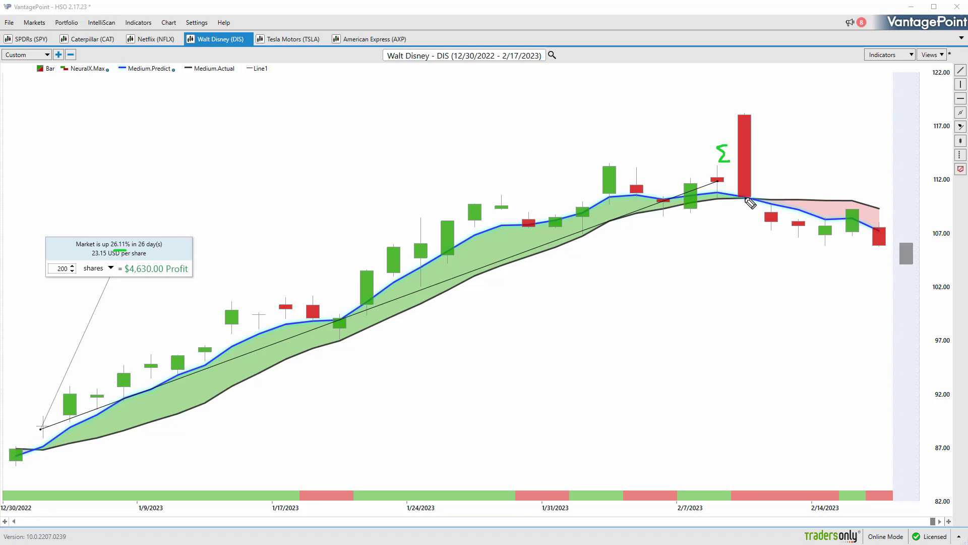
{"action": "mouse_move", "coordinate": [774, 194]}
{"action": "left_mouse_down"}
{"action": "mouse_move", "coordinate": [778, 215]}
{"action": "mouse_move", "coordinate": [766, 201]}
{"action": "mouse_move", "coordinate": [804, 142]}
{"action": "left_mouse_up"}
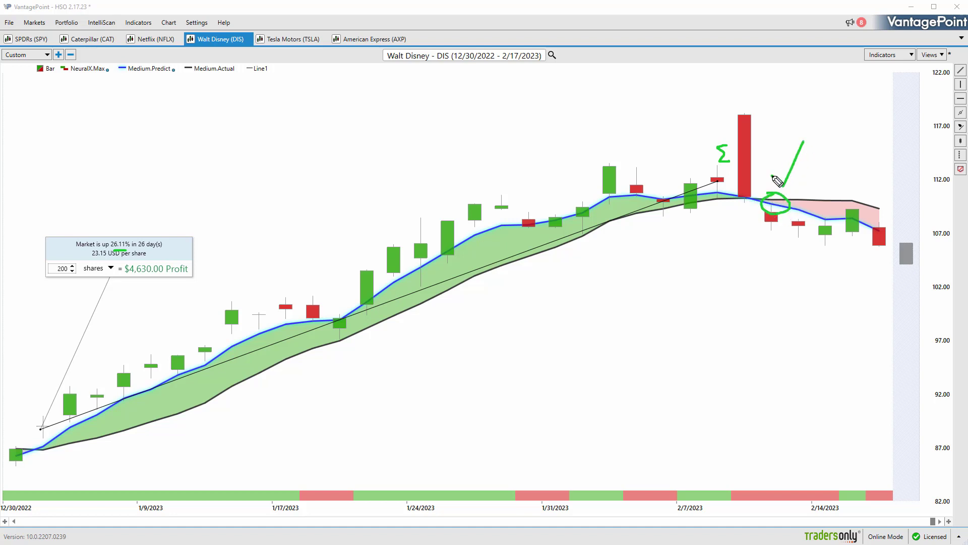
{"action": "left_click_drag", "start_coordinate": [772, 177], "coordinate": [782, 188]}
{"action": "key", "text": "Escape"}
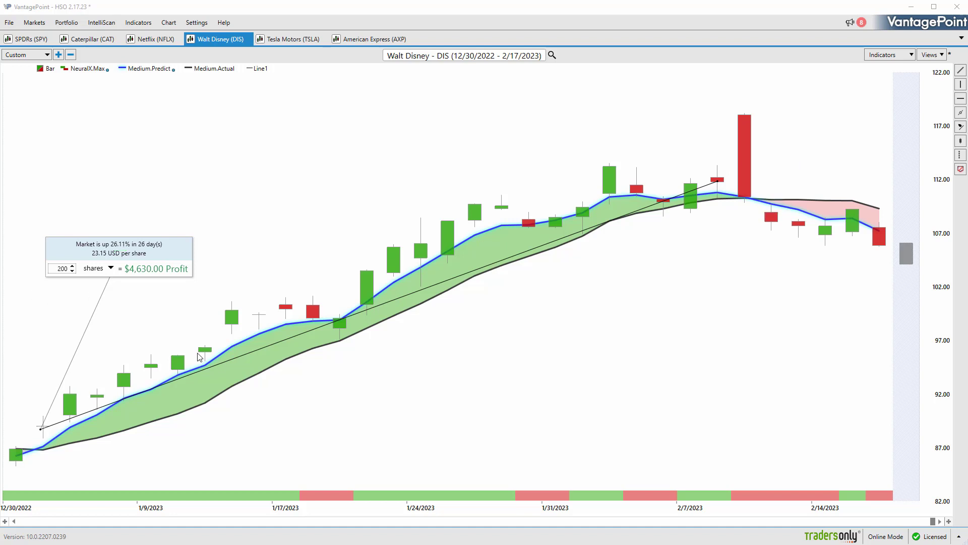
{"action": "left_click", "coordinate": [210, 372]}
Delete the trend line, limit the Disney chart to 2 Weeks, and switch to PHigh/PLow lines
{"action": "key", "text": "Delete"}
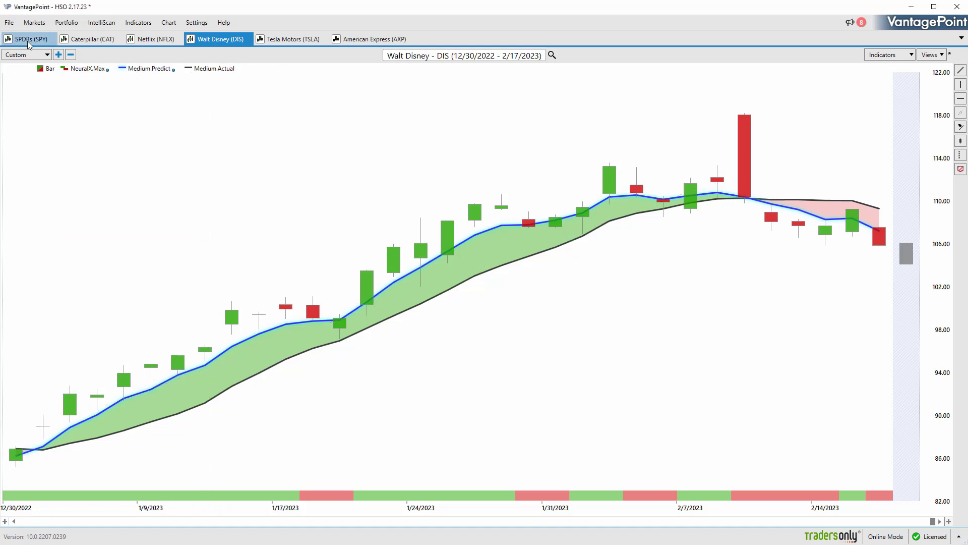
{"action": "left_click", "coordinate": [47, 54]}
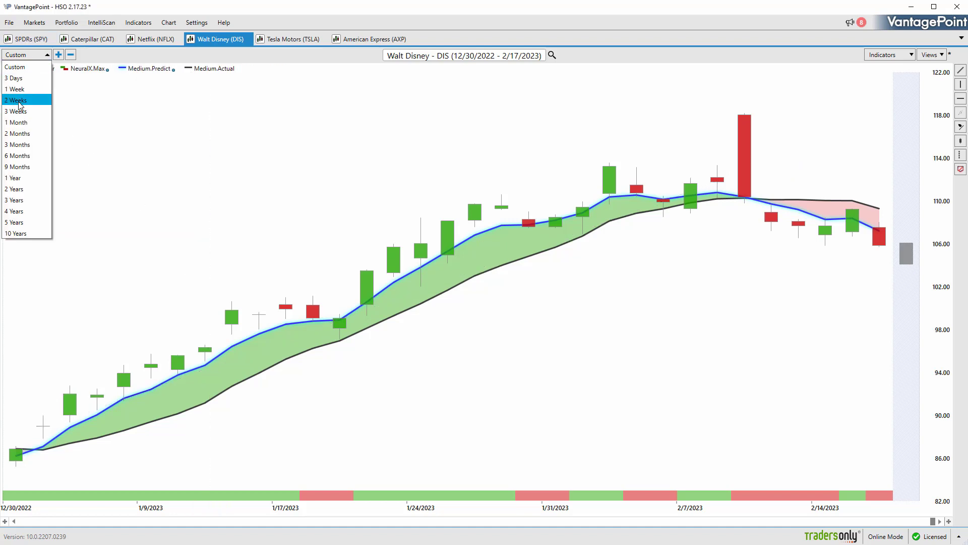
{"action": "left_click", "coordinate": [18, 100]}
{"action": "left_click", "coordinate": [460, 376]}
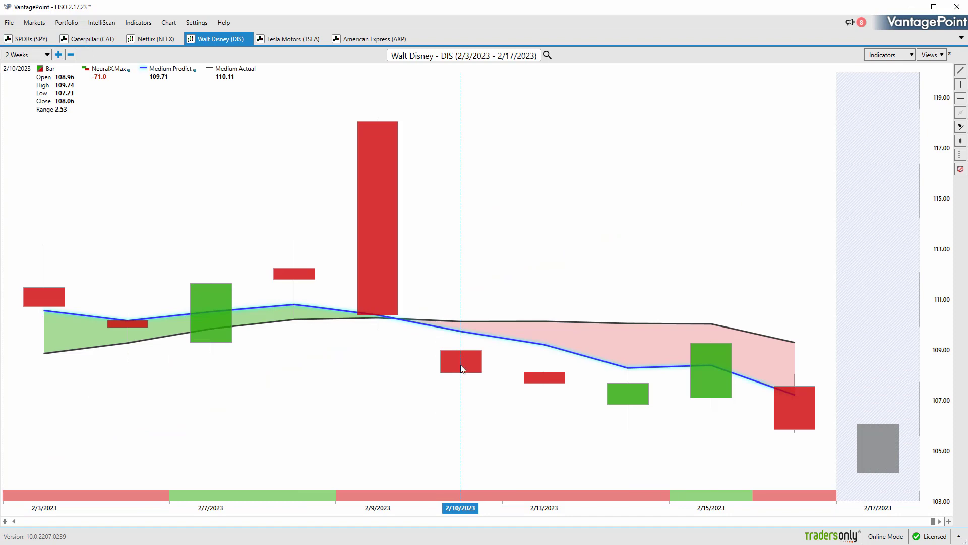
{"action": "left_click", "coordinate": [463, 372]}
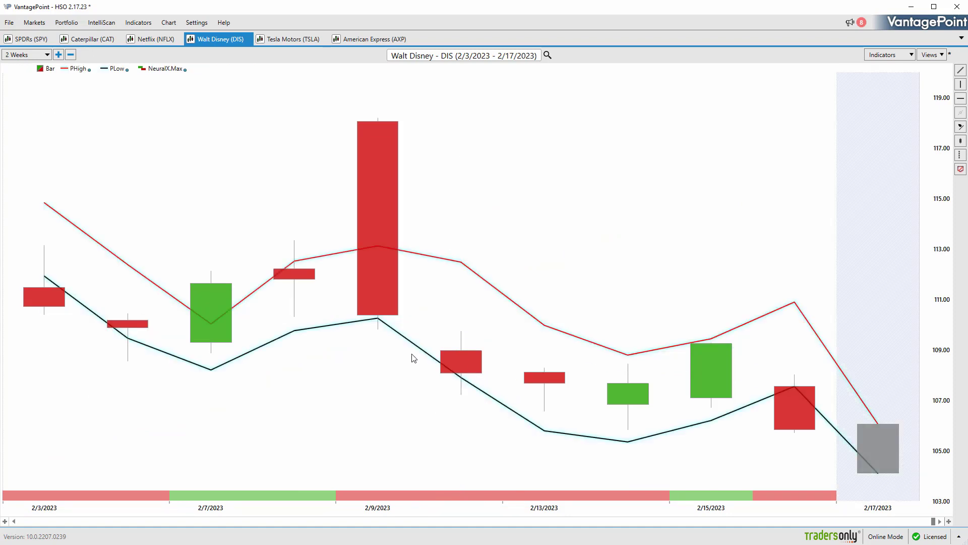
Circle PHigh lows, the 2/15 and 2/16 candles, arrow the PHigh upturn, erase, then open the Tesla Motors (TSLA) chart
{"action": "left_click_drag", "start_coordinate": [550, 323], "coordinate": [544, 329]}
{"action": "left_click_drag", "start_coordinate": [616, 346], "coordinate": [629, 353]}
{"action": "left_click_drag", "start_coordinate": [699, 349], "coordinate": [717, 339]}
{"action": "mouse_move", "coordinate": [583, 312]}
{"action": "left_mouse_down"}
{"action": "mouse_move", "coordinate": [653, 323]}
{"action": "mouse_move", "coordinate": [642, 344]}
{"action": "left_mouse_up"}
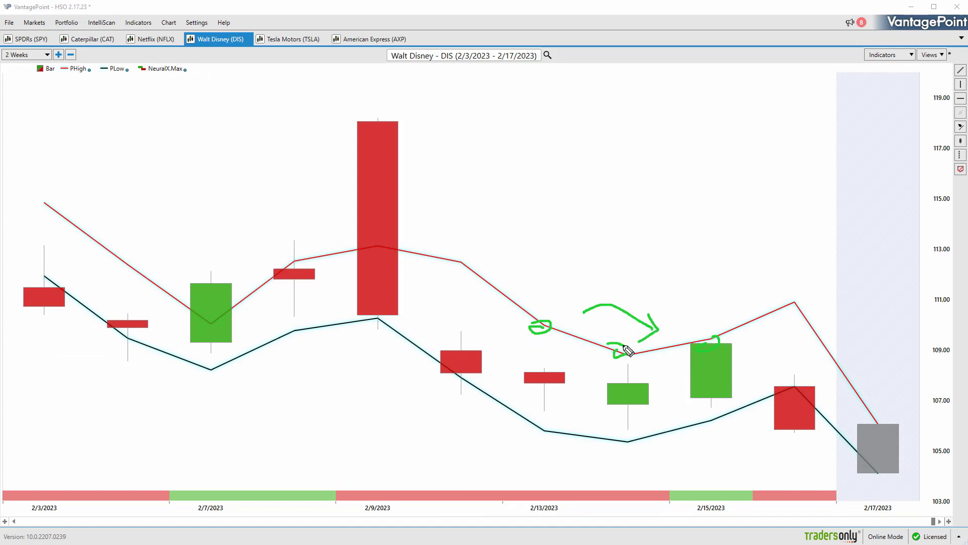
{"action": "mouse_move", "coordinate": [795, 425]}
{"action": "left_mouse_down"}
{"action": "mouse_move", "coordinate": [801, 437]}
{"action": "mouse_move", "coordinate": [786, 431]}
{"action": "mouse_move", "coordinate": [811, 465]}
{"action": "mouse_move", "coordinate": [787, 472]}
{"action": "left_mouse_up"}
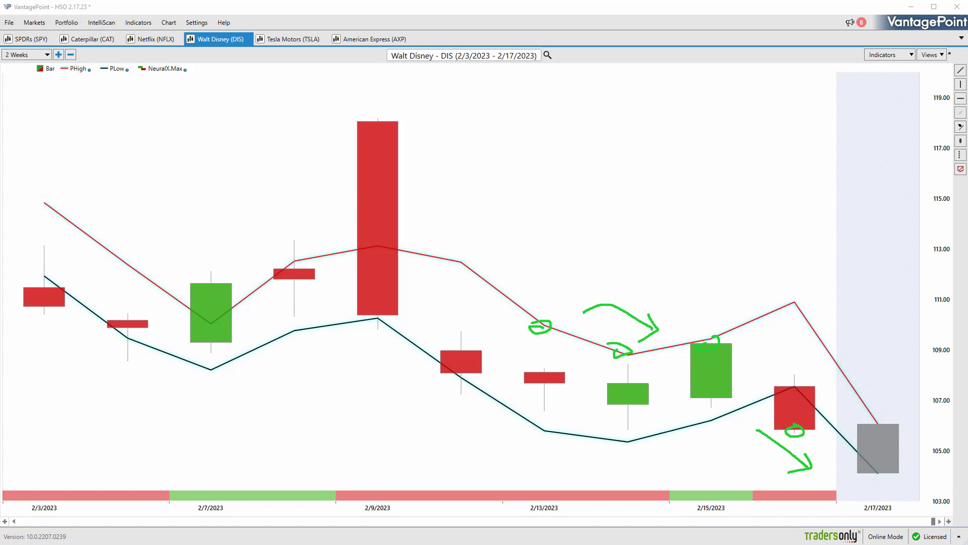
{"action": "key", "text": "Escape"}
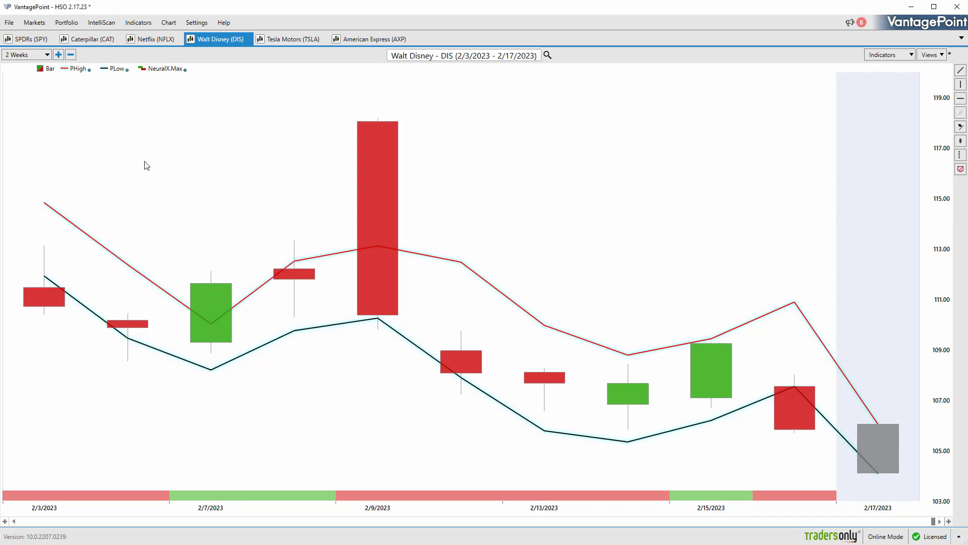
{"action": "left_click", "coordinate": [280, 39]}
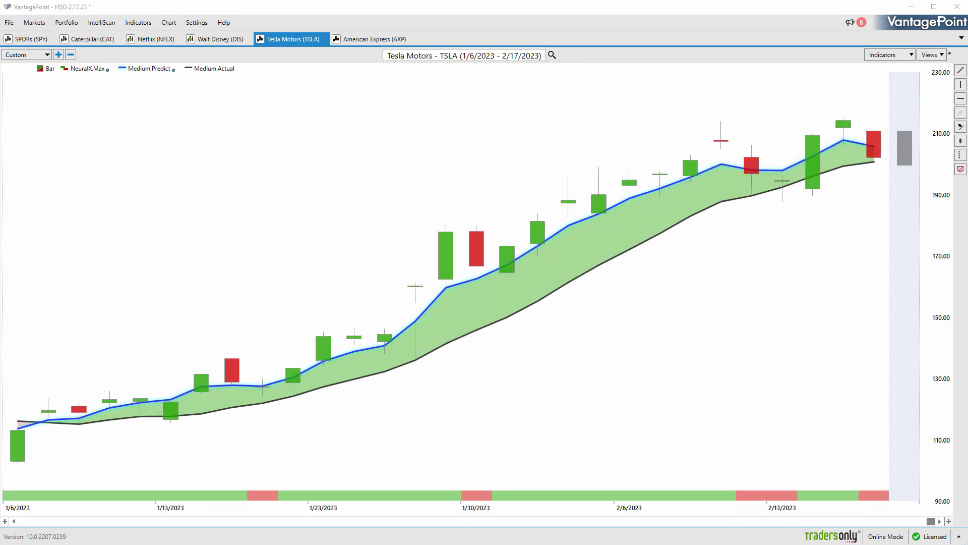
{"action": "mouse_move", "coordinate": [66, 410]}
{"action": "left_mouse_down"}
{"action": "mouse_move", "coordinate": [61, 430]}
{"action": "mouse_move", "coordinate": [53, 409]}
{"action": "left_mouse_up"}
{"action": "mouse_move", "coordinate": [59, 385]}
{"action": "left_mouse_down"}
{"action": "mouse_move", "coordinate": [66, 390]}
{"action": "mouse_move", "coordinate": [95, 338]}
{"action": "left_mouse_up"}
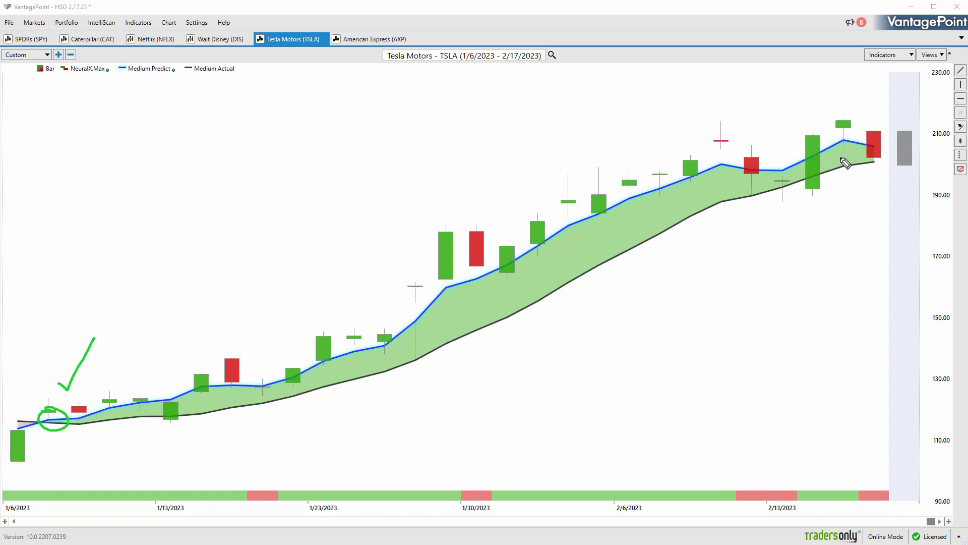
{"action": "left_click_drag", "start_coordinate": [306, 45], "coordinate": [323, 21]}
{"action": "mouse_move", "coordinate": [795, 221]}
{"action": "left_mouse_down"}
{"action": "mouse_move", "coordinate": [848, 277]}
{"action": "mouse_move", "coordinate": [845, 254]}
{"action": "mouse_move", "coordinate": [829, 277]}
{"action": "left_mouse_up"}
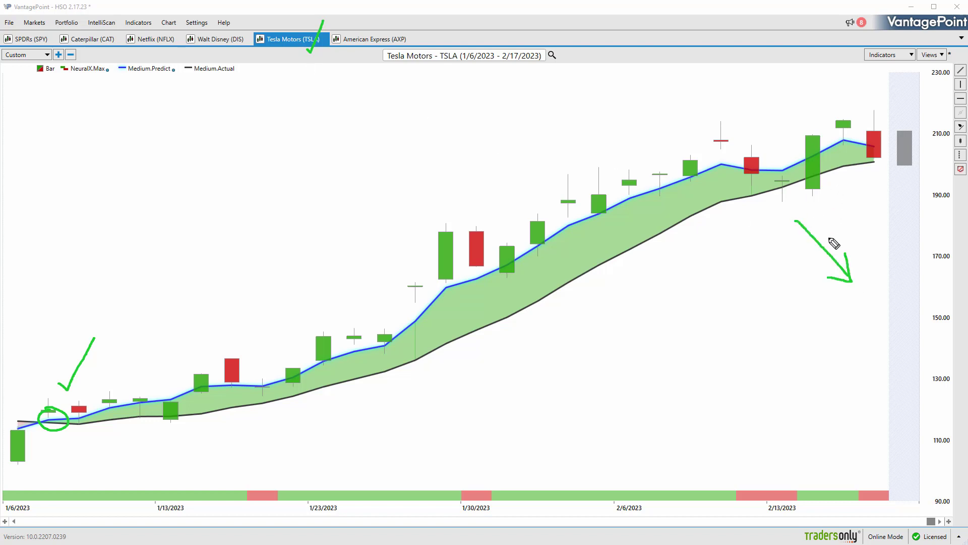
{"action": "key", "text": "Escape"}
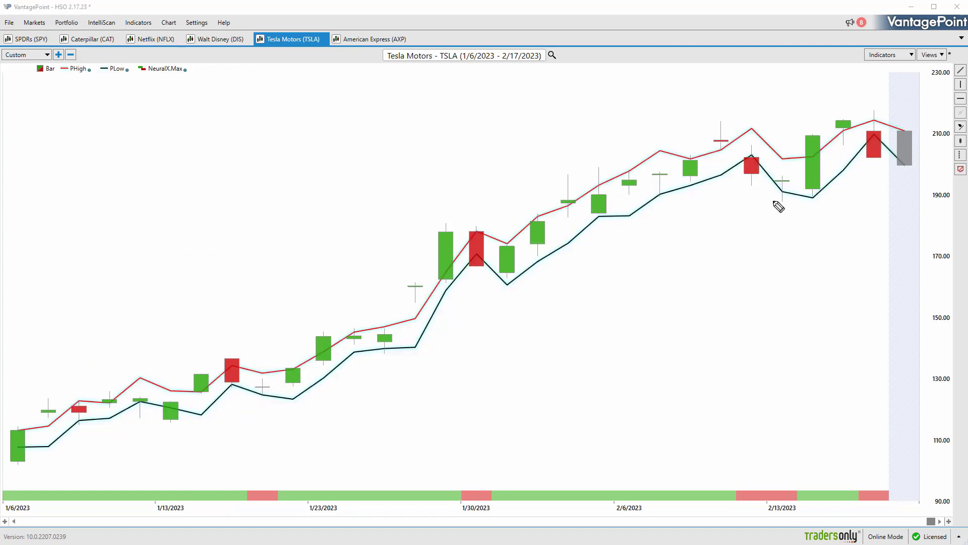
Annotate the 2/10 candle, 2/13 low and 2/17 forecast, clear them, and return to the medium averages with Ctrl+2
{"action": "mouse_move", "coordinate": [754, 152]}
{"action": "left_mouse_down"}
{"action": "mouse_move", "coordinate": [752, 165]}
{"action": "mouse_move", "coordinate": [783, 195]}
{"action": "mouse_move", "coordinate": [825, 132]}
{"action": "mouse_move", "coordinate": [831, 146]}
{"action": "left_mouse_up"}
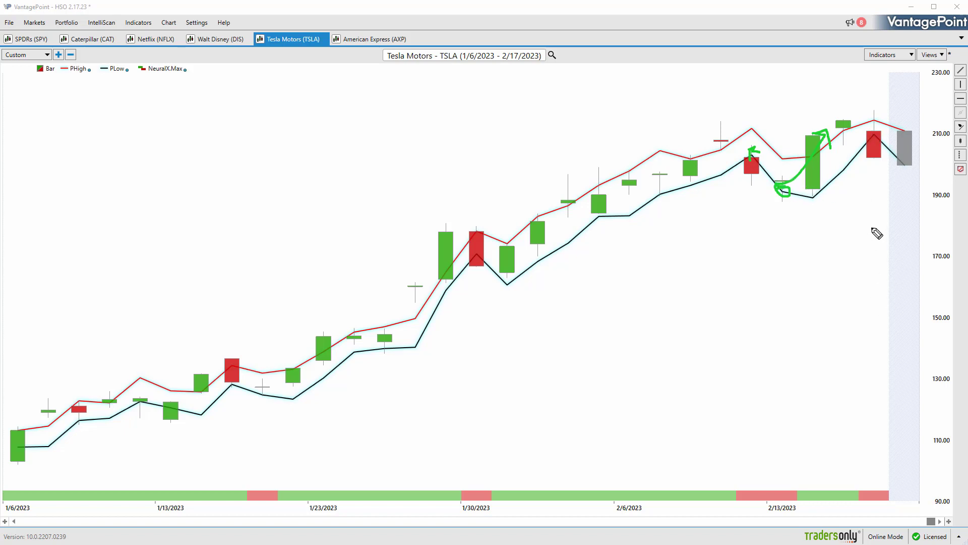
{"action": "mouse_move", "coordinate": [875, 430]}
{"action": "left_mouse_down"}
{"action": "mouse_move", "coordinate": [875, 471]}
{"action": "mouse_move", "coordinate": [861, 464]}
{"action": "mouse_move", "coordinate": [877, 474]}
{"action": "mouse_move", "coordinate": [883, 461]}
{"action": "mouse_move", "coordinate": [862, 463]}
{"action": "left_mouse_up"}
{"action": "key", "text": "Escape"}
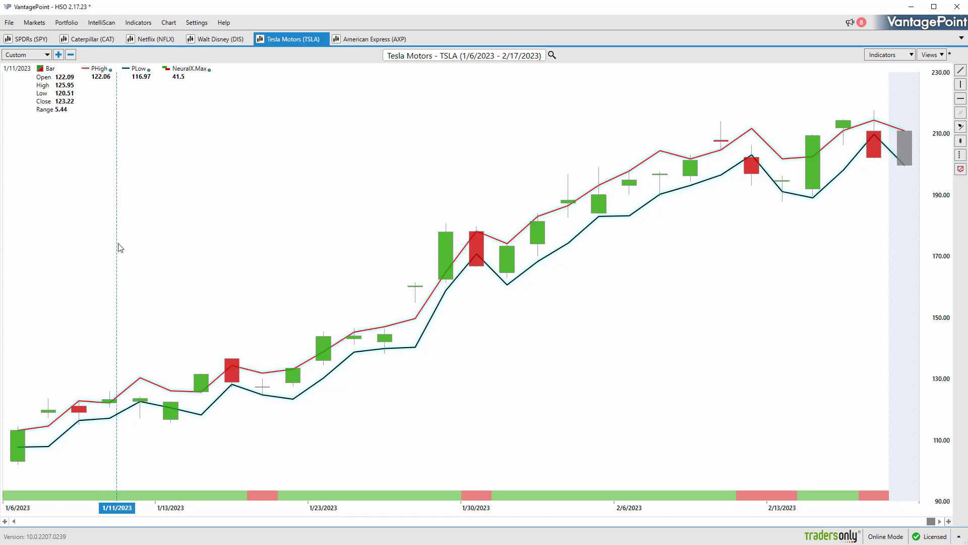
{"action": "key", "text": "ctrl+2"}
Draw a Tesla trend line from 1/6 to the latest bar and show its ProfitCalc: 76.14%, $17,920.00
{"action": "left_click", "coordinate": [960, 72]}
{"action": "mouse_move", "coordinate": [870, 141]}
{"action": "left_mouse_down"}
{"action": "mouse_move", "coordinate": [96, 411]}
{"action": "mouse_move", "coordinate": [49, 417]}
{"action": "left_mouse_up"}
{"action": "right_click", "coordinate": [69, 414]}
{"action": "left_click", "coordinate": [81, 418]}
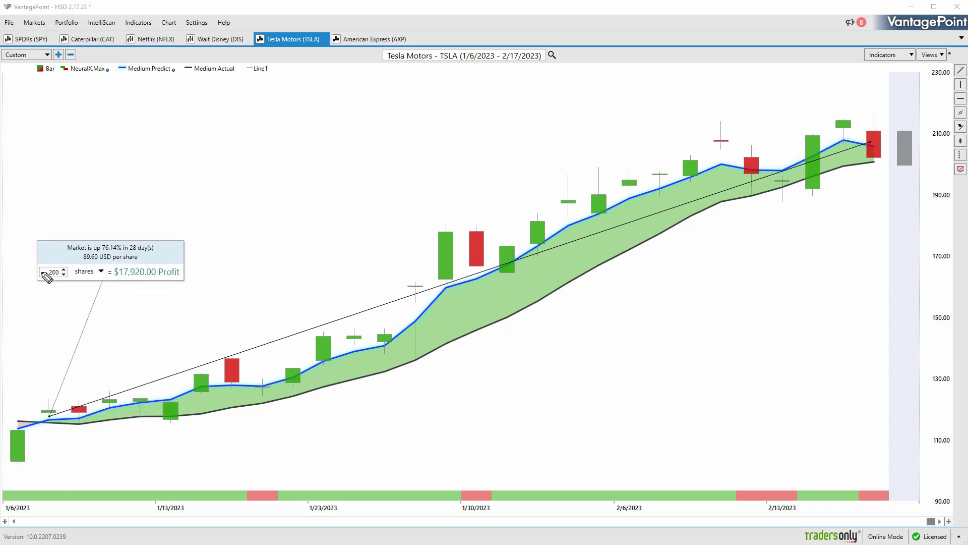
Underline the 76.14% gain and add a curved pen arrow, then clear the freehand annotations
{"action": "left_click_drag", "start_coordinate": [98, 253], "coordinate": [122, 251]}
{"action": "mouse_move", "coordinate": [212, 254]}
{"action": "left_mouse_down"}
{"action": "mouse_move", "coordinate": [245, 261]}
{"action": "mouse_move", "coordinate": [234, 272]}
{"action": "left_mouse_up"}
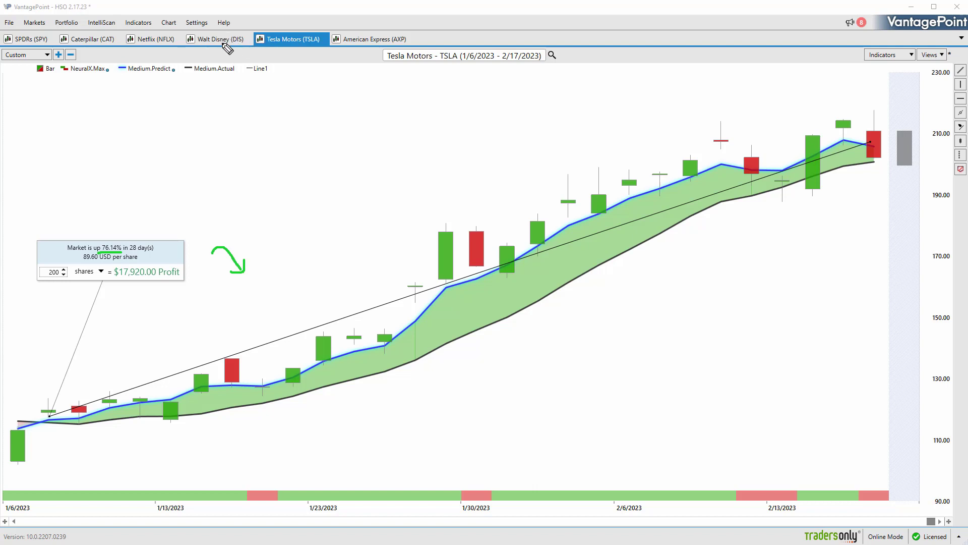
{"action": "key", "text": "Escape"}
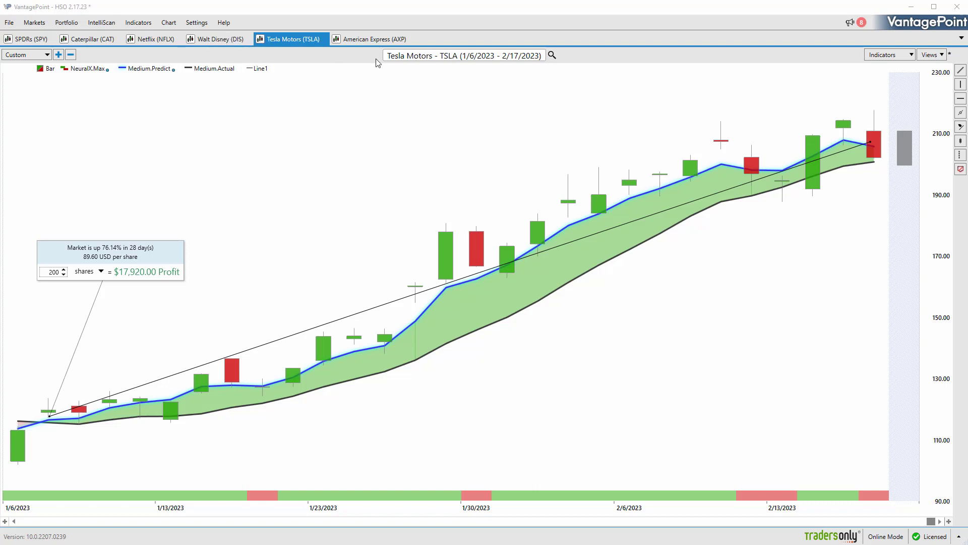
Switch to the American Express chart, mark the 1/27 candle and inspect the 1/24/2023 candle
{"action": "left_click", "coordinate": [410, 39]}
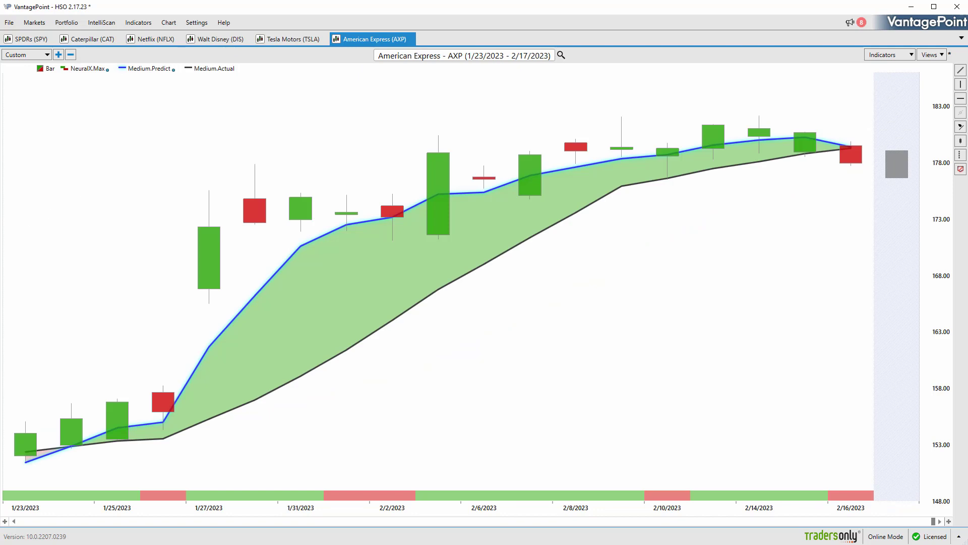
{"action": "left_click", "coordinate": [961, 71]}
{"action": "left_click_drag", "start_coordinate": [205, 294], "coordinate": [200, 313]}
{"action": "left_click", "coordinate": [961, 72]}
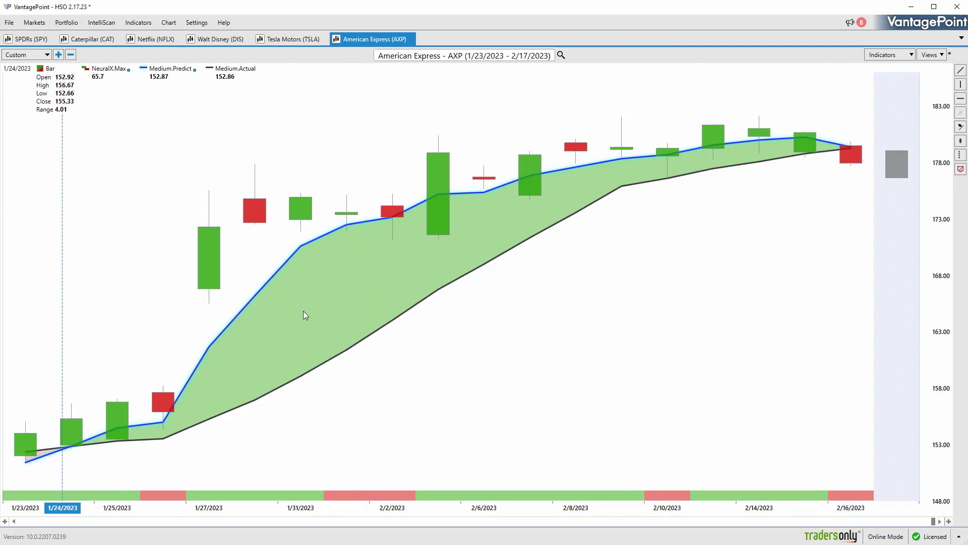
Draw a trend line from 2/16 to 1/24 and show its ProfitCalc box higher up the chart
{"action": "left_click", "coordinate": [962, 71]}
{"action": "mouse_move", "coordinate": [851, 147]}
{"action": "left_mouse_down"}
{"action": "mouse_move", "coordinate": [387, 281]}
{"action": "mouse_move", "coordinate": [77, 427]}
{"action": "mouse_move", "coordinate": [106, 436]}
{"action": "left_mouse_up"}
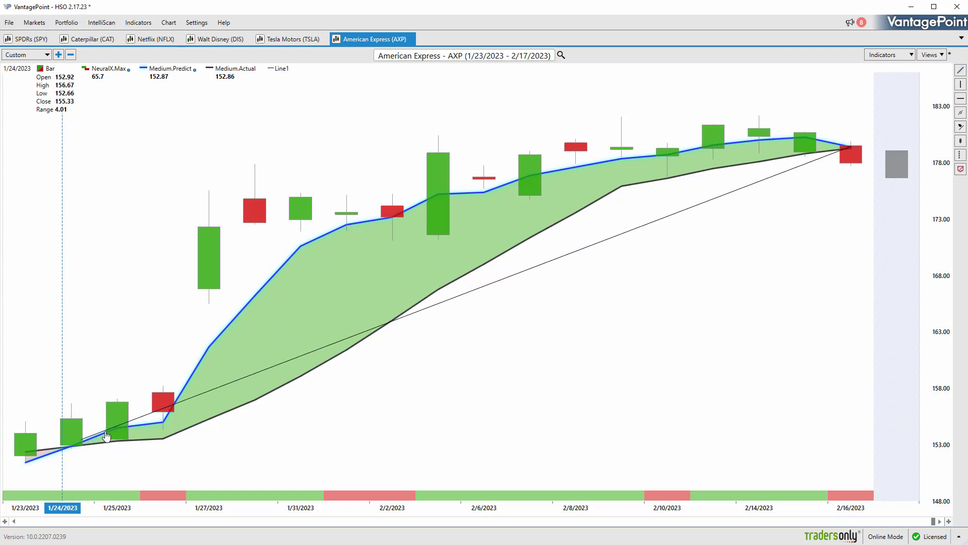
{"action": "right_click", "coordinate": [106, 436]}
{"action": "left_click", "coordinate": [129, 442]}
{"action": "left_click_drag", "start_coordinate": [76, 399], "coordinate": [171, 202]}
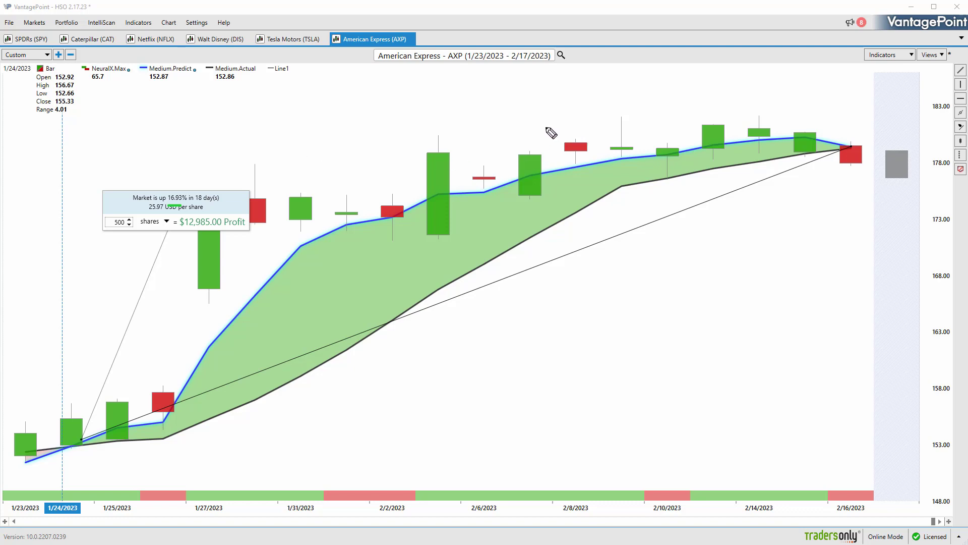
Bracket the $12,985.00 ProfitCalc box in pen and underline the USD per share figure
{"action": "mouse_move", "coordinate": [122, 181]}
{"action": "left_mouse_down"}
{"action": "mouse_move", "coordinate": [103, 190]}
{"action": "mouse_move", "coordinate": [92, 239]}
{"action": "left_mouse_up"}
{"action": "mouse_move", "coordinate": [246, 170]}
{"action": "left_mouse_down"}
{"action": "mouse_move", "coordinate": [271, 208]}
{"action": "mouse_move", "coordinate": [253, 242]}
{"action": "left_mouse_up"}
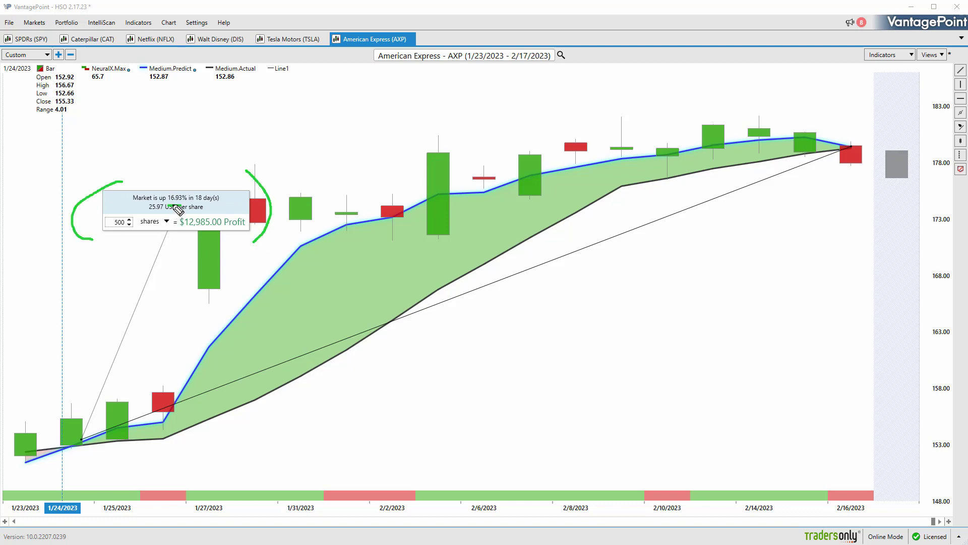
{"action": "left_click_drag", "start_coordinate": [170, 205], "coordinate": [196, 205]}
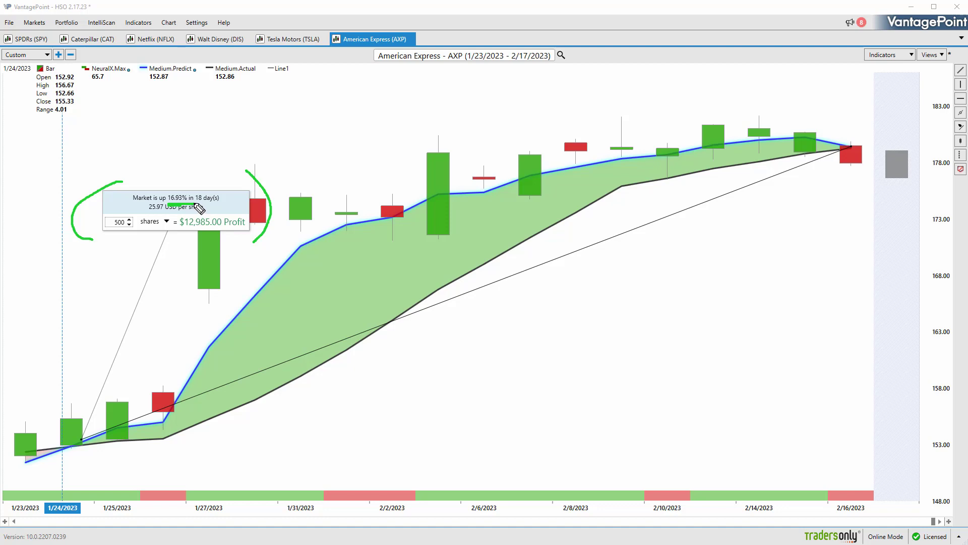